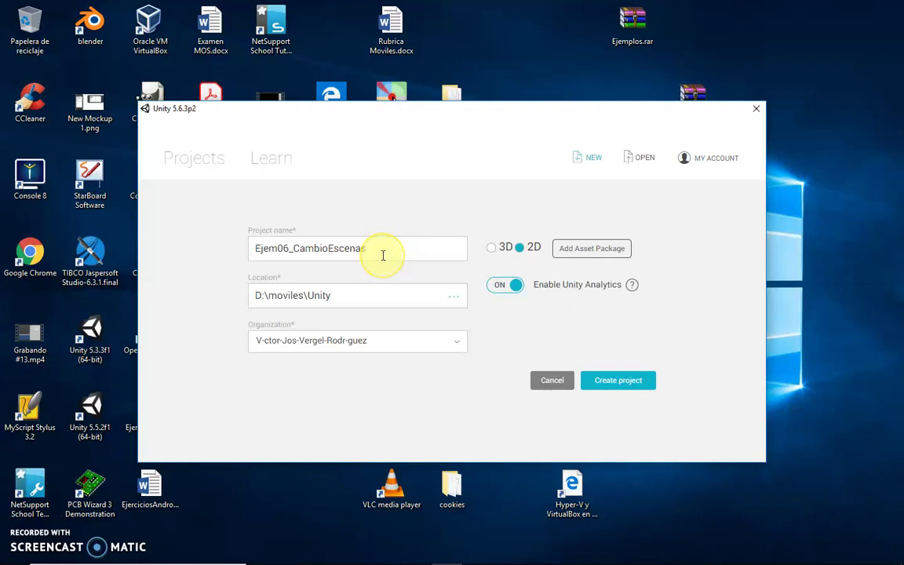
Name the 2D project Ejem06_CambioEscenas in D:\moviles\Unity and create it.
{"action": "left_click", "coordinate": [382, 255]}
{"action": "left_click_drag", "start_coordinate": [383, 255], "coordinate": [307, 258]}
{"action": "left_click", "coordinate": [378, 252]}
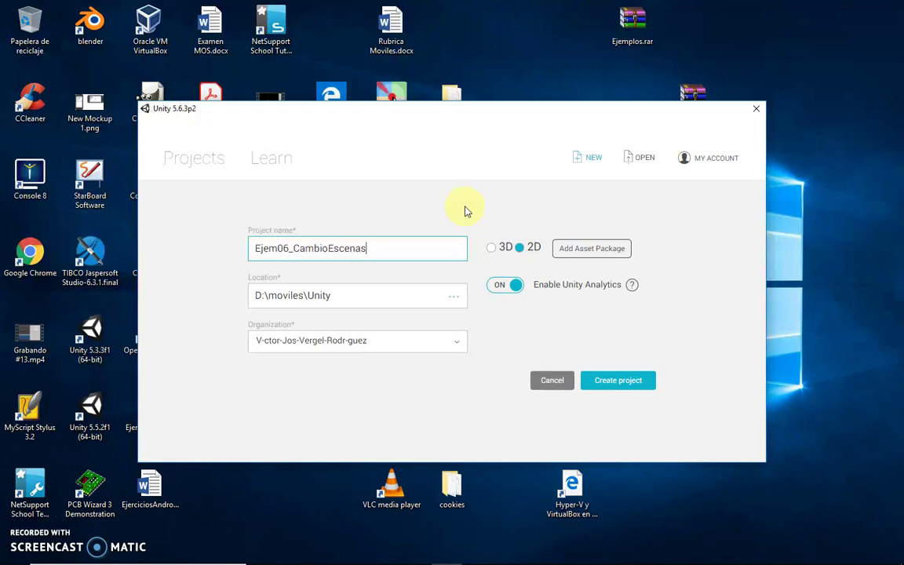
{"action": "left_click", "coordinate": [644, 384]}
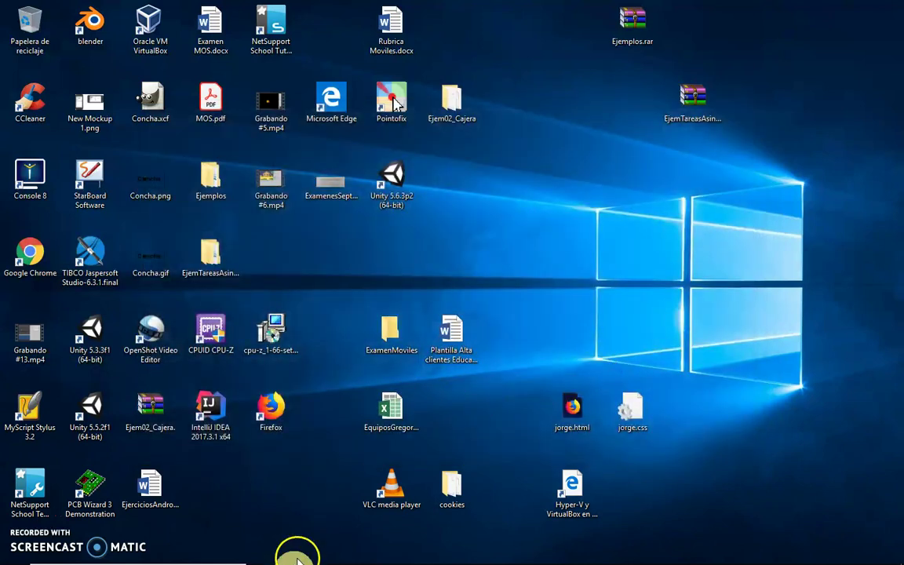
Pan the Scene view to frame the camera, then inspect the bola and Suelo objects.
{"action": "scroll", "coordinate": [365, 184], "scroll_direction": "down", "scroll_amount": 3}
{"action": "scroll", "coordinate": [376, 207], "scroll_direction": "down", "scroll_amount": 2}
{"action": "scroll", "coordinate": [440, 243], "scroll_direction": "down", "scroll_amount": 2}
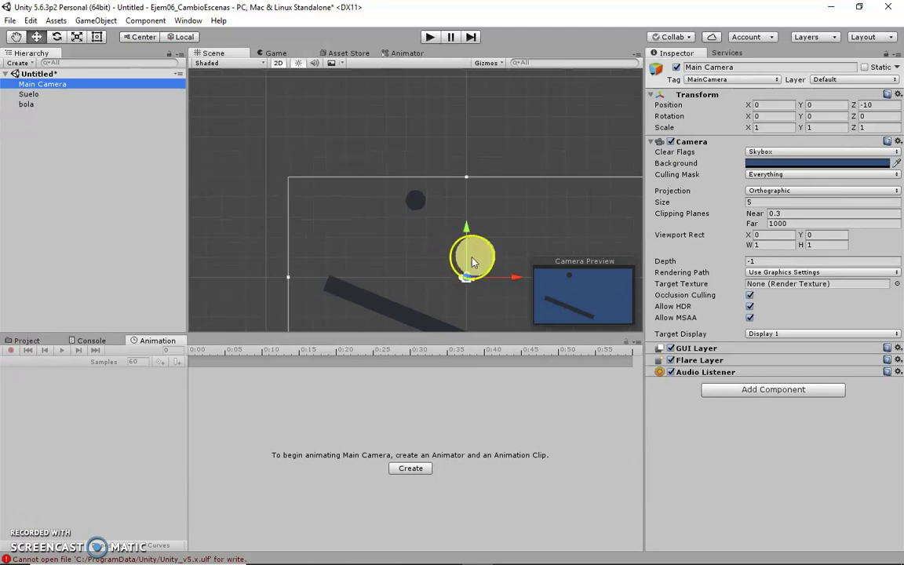
{"action": "middle_click_drag", "start_coordinate": [500, 228], "coordinate": [449, 149]}
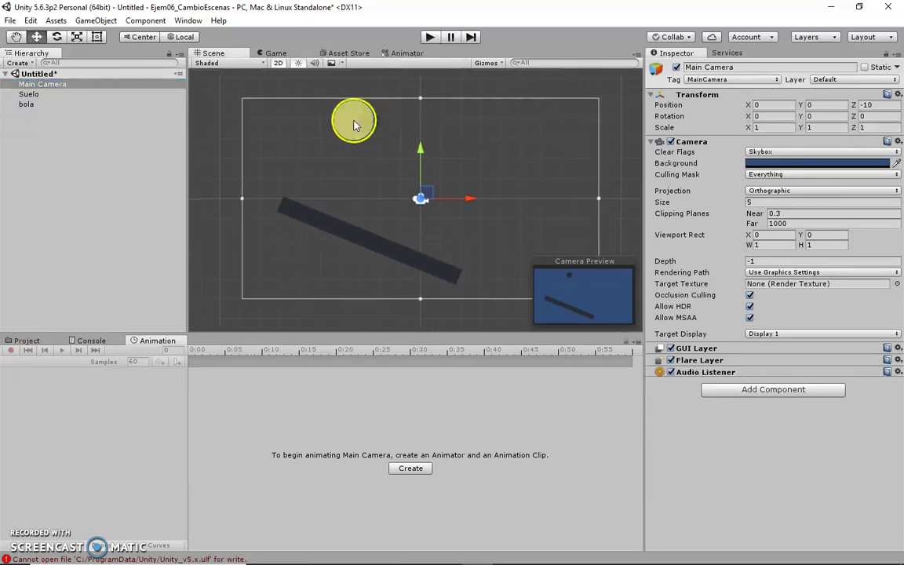
{"action": "left_click", "coordinate": [29, 104]}
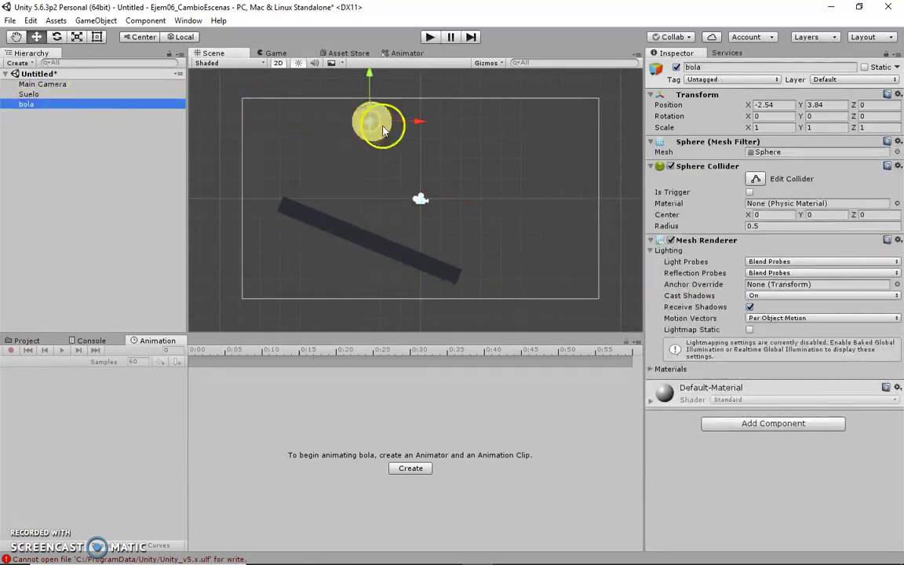
{"action": "left_click", "coordinate": [28, 94]}
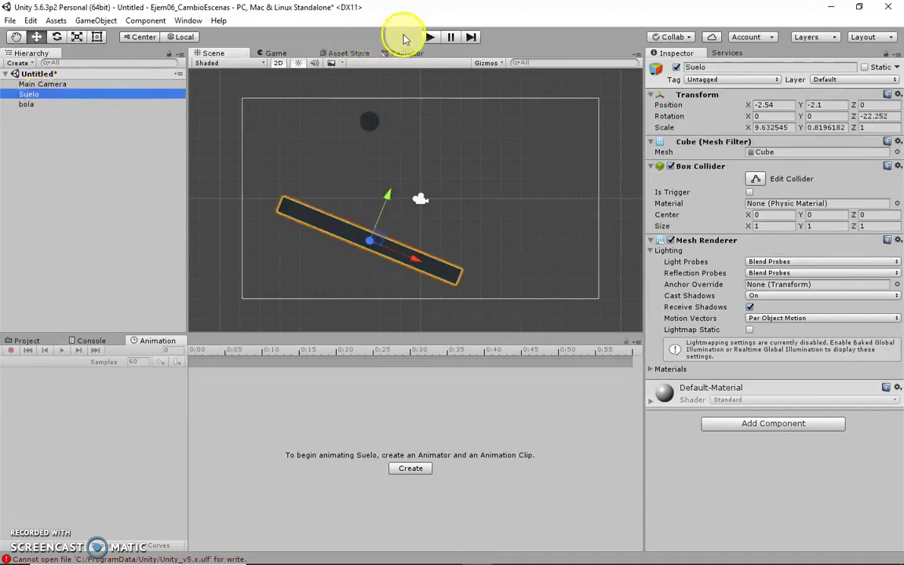
Test-play the scene, confirm the ball stays still, stop, and reselect bola.
{"action": "left_click", "coordinate": [429, 37]}
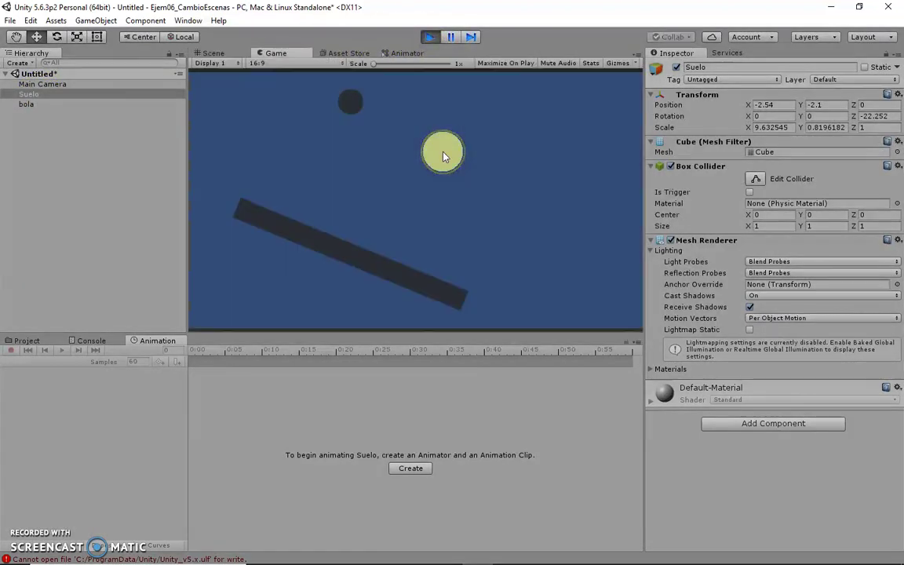
{"action": "left_click", "coordinate": [430, 37]}
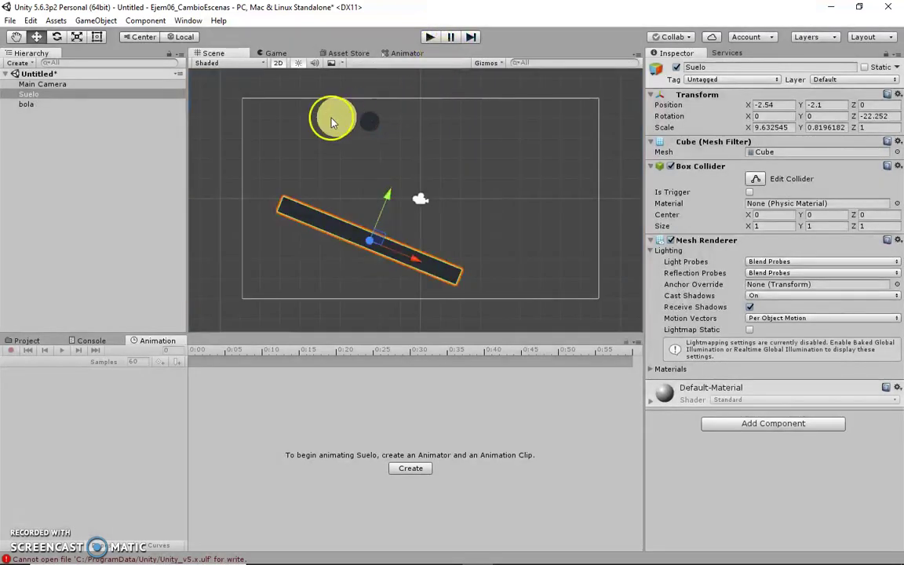
{"action": "left_click", "coordinate": [28, 103]}
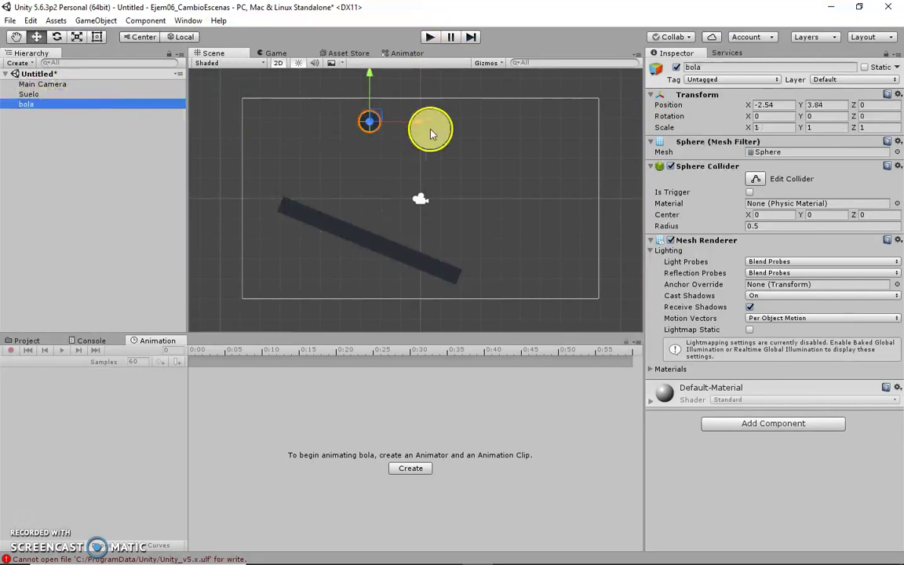
Add a Rigidbody to bola and test-play to watch it roll down the ramp.
{"action": "left_click", "coordinate": [776, 433]}
{"action": "left_click", "coordinate": [767, 258]}
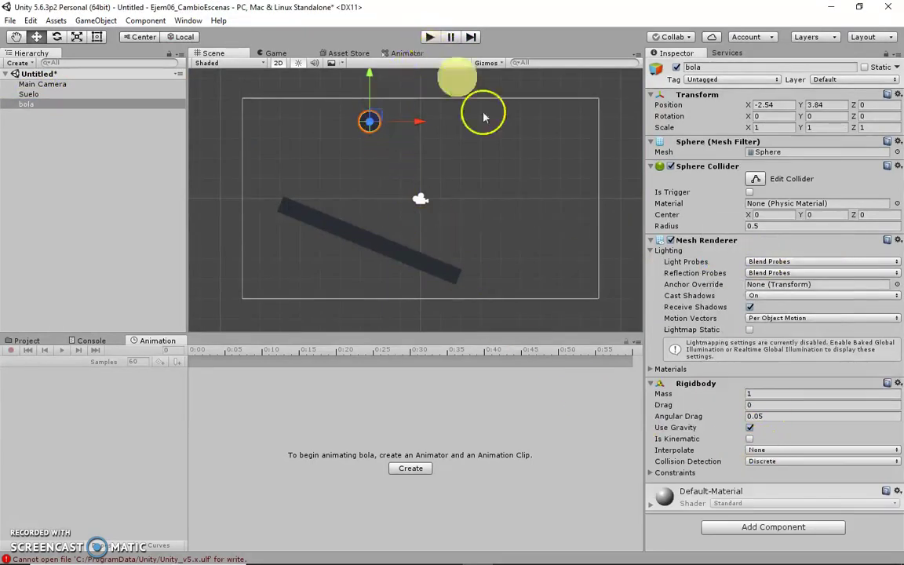
{"action": "left_click", "coordinate": [762, 394]}
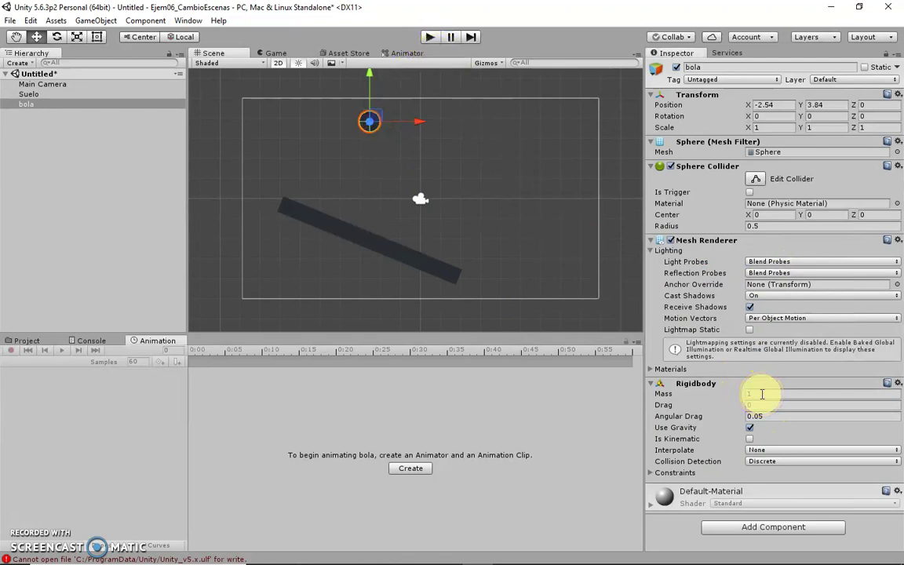
{"action": "left_click", "coordinate": [429, 37]}
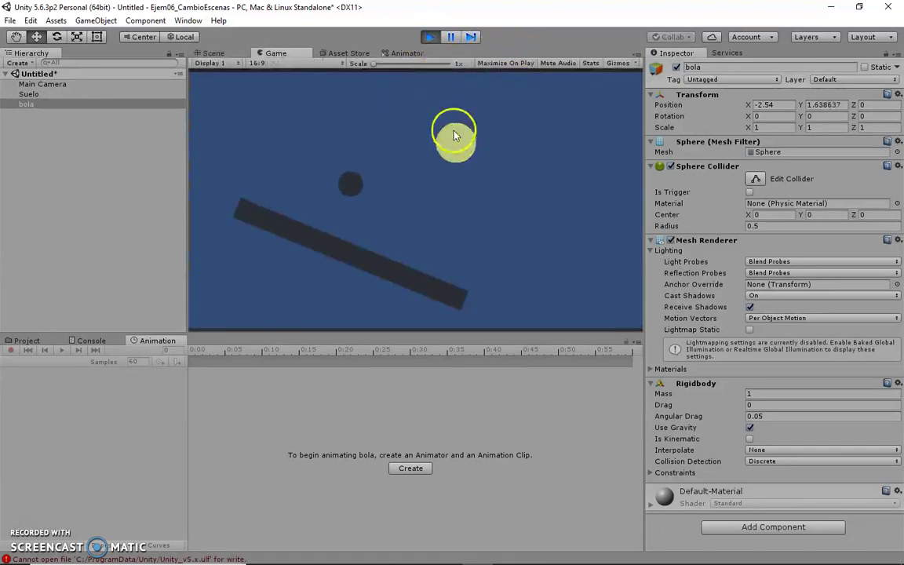
{"action": "left_click", "coordinate": [429, 38]}
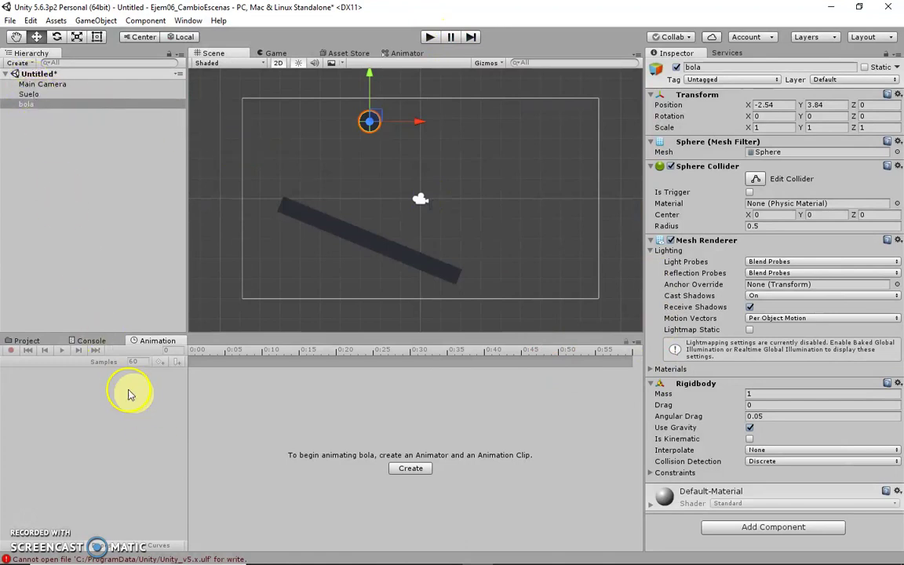
Create a new folder named Esceneas in the project's Assets.
{"action": "left_click", "coordinate": [28, 340]}
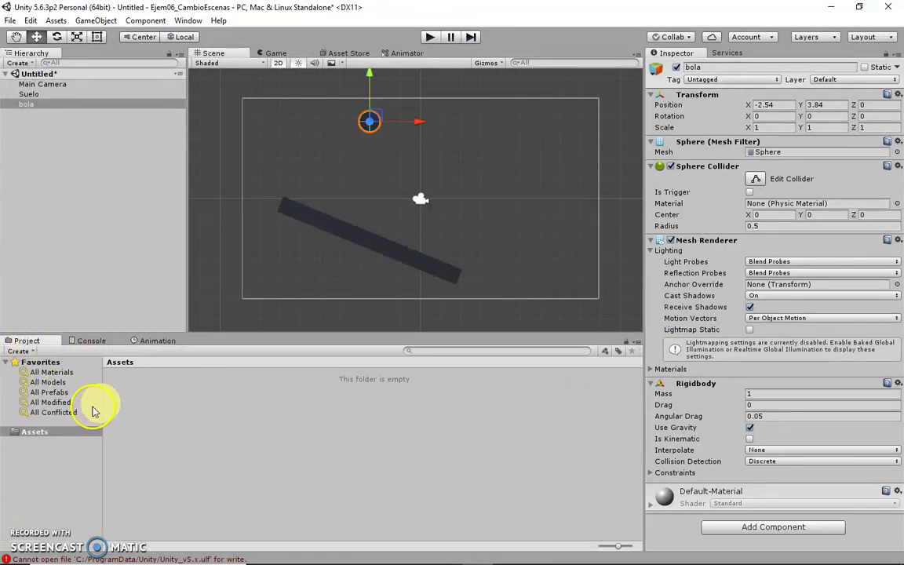
{"action": "right_click", "coordinate": [134, 396]}
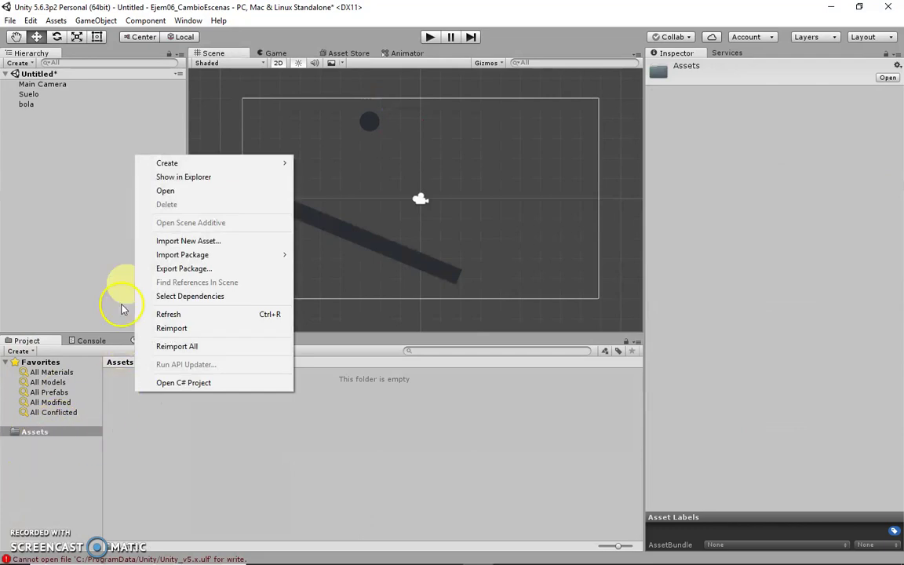
{"action": "mouse_move", "coordinate": [259, 163]}
{"action": "left_click", "coordinate": [346, 164]}
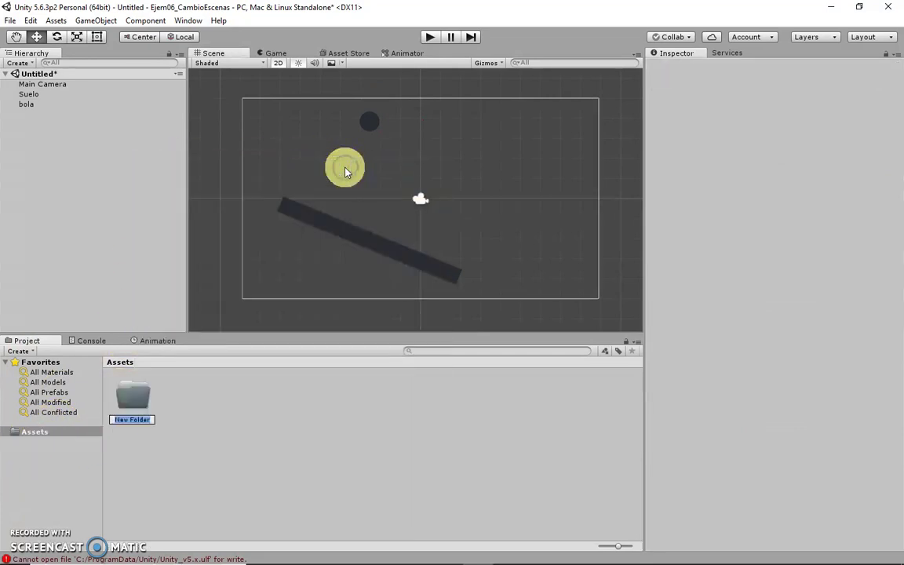
{"action": "type", "text": "as"}
{"action": "key", "text": "Return"}
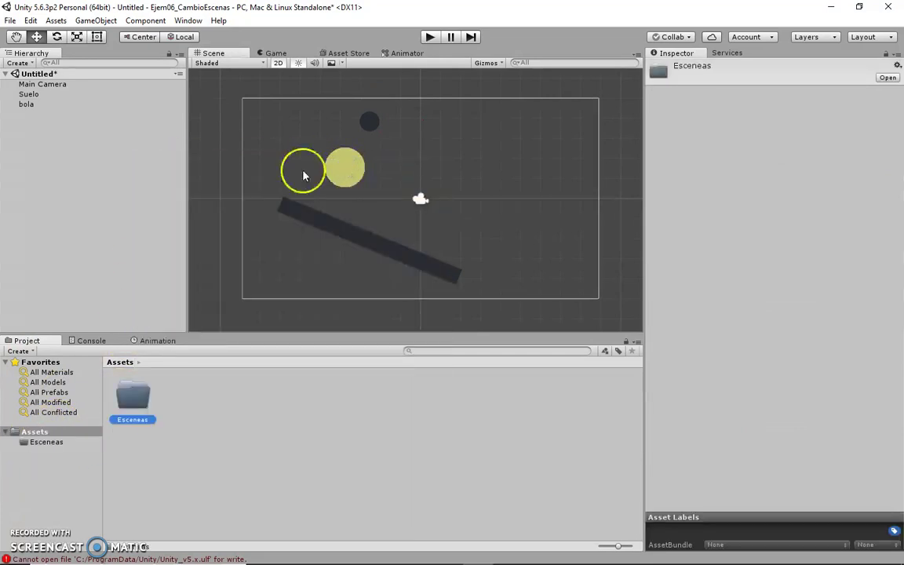
{"action": "left_click", "coordinate": [10, 21]}
{"action": "left_click", "coordinate": [47, 69]}
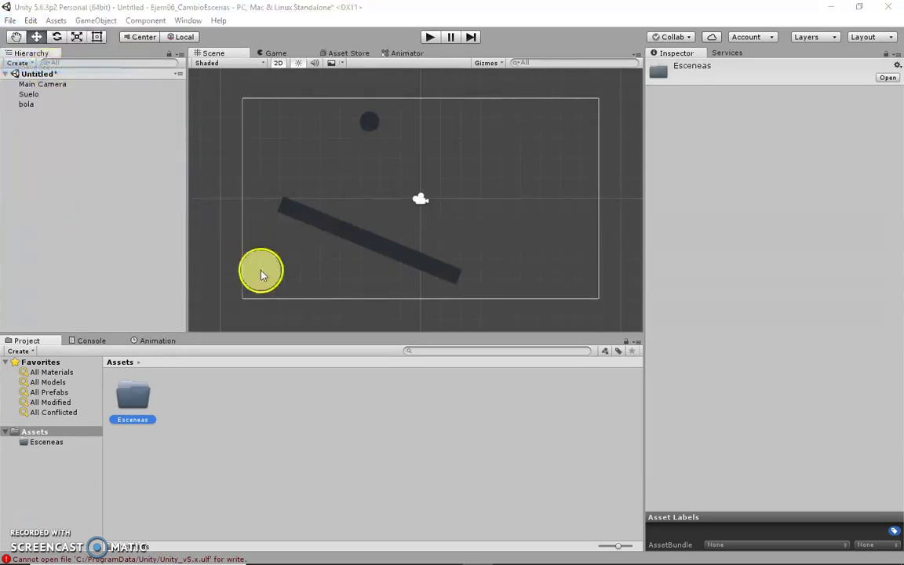
Save the scene as EscenaInicial.unity inside the Esceneas folder.
{"action": "left_click", "coordinate": [155, 115]}
{"action": "double_click", "coordinate": [155, 114]}
{"action": "left_click", "coordinate": [144, 303]}
{"action": "type", "text": "EscenaInicial"}
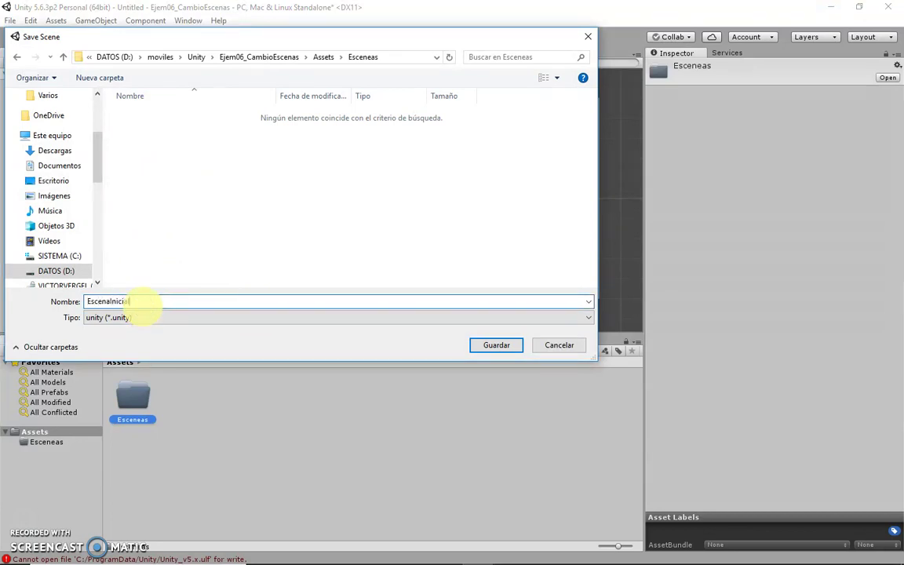
{"action": "key", "text": "Return"}
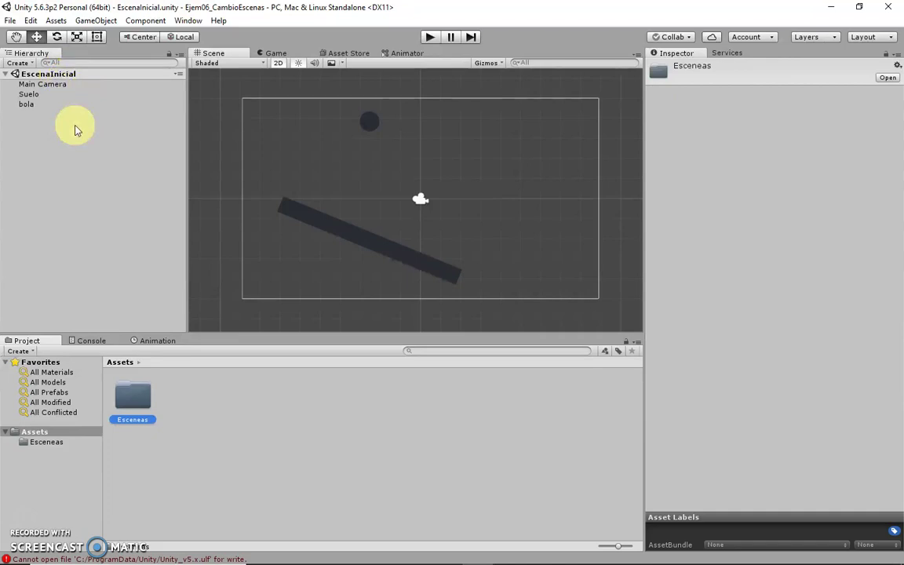
Open the Esceneas folder in the Project panel and select the EscenaInicial scene asset.
{"action": "right_click", "coordinate": [44, 75]}
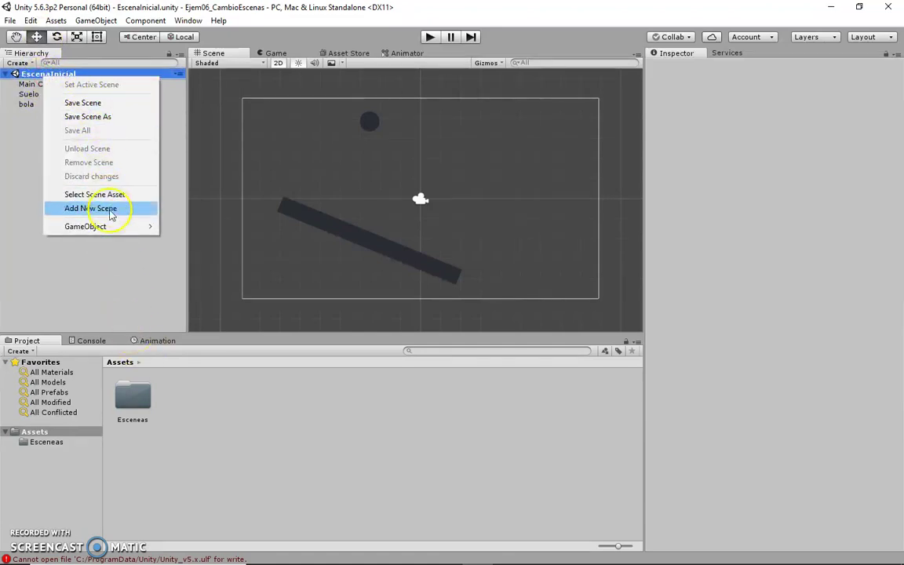
{"action": "left_click", "coordinate": [10, 20]}
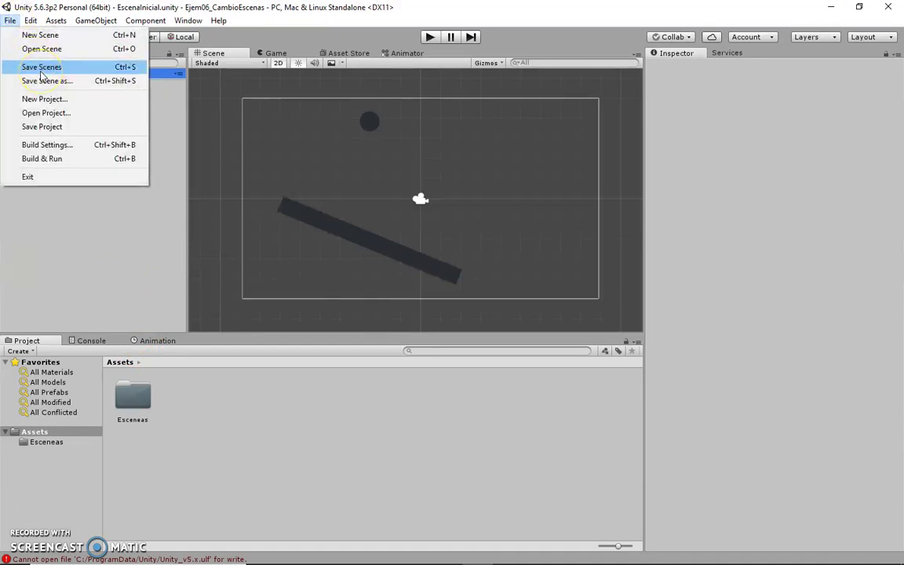
{"action": "left_click", "coordinate": [77, 208]}
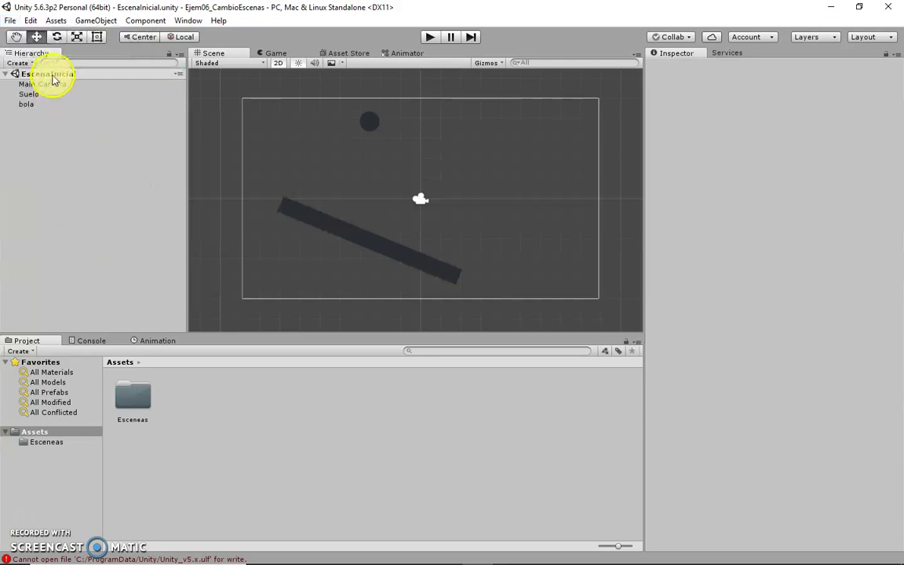
{"action": "double_click", "coordinate": [131, 399]}
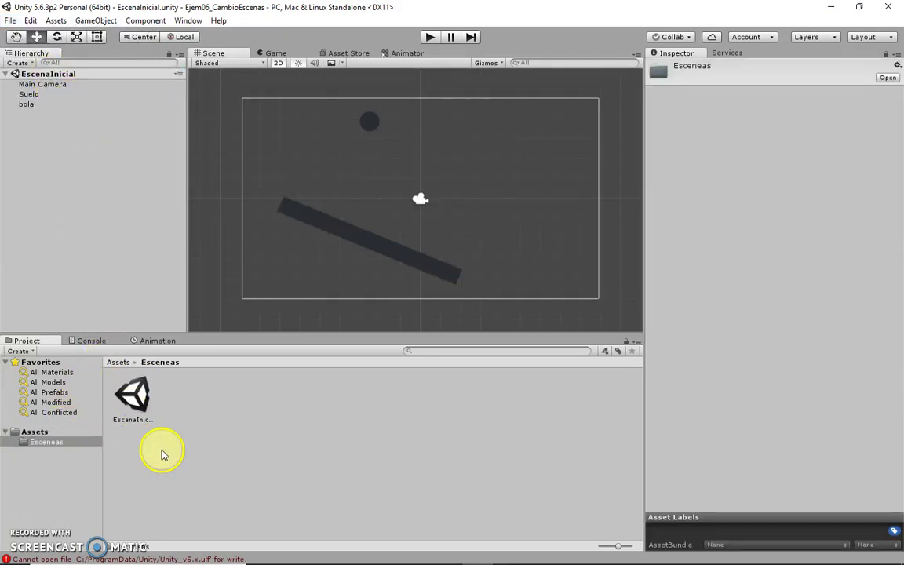
{"action": "left_click", "coordinate": [140, 404]}
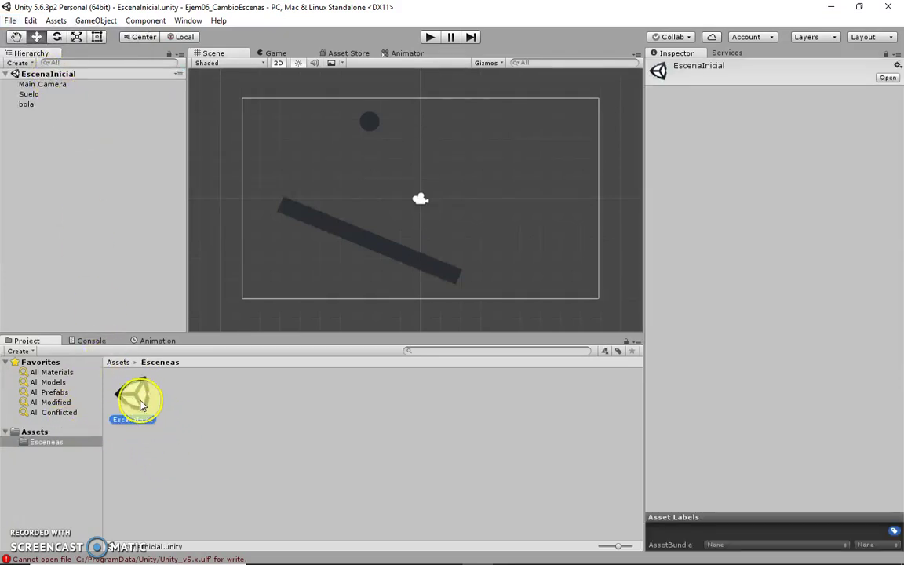
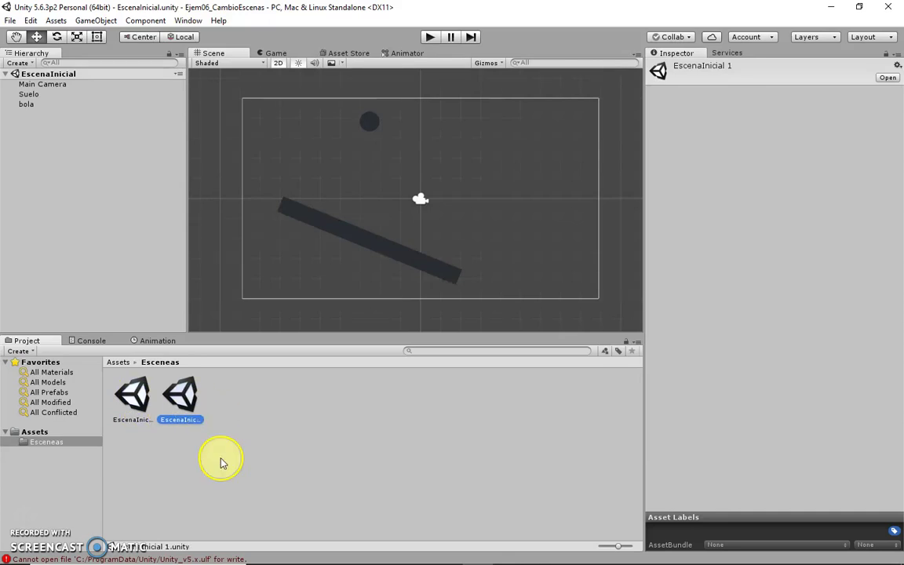
Rename the duplicated scene 'EscenaInicial 1' to EscenaFinal in the Esceneas folder.
{"action": "right_click", "coordinate": [188, 409]}
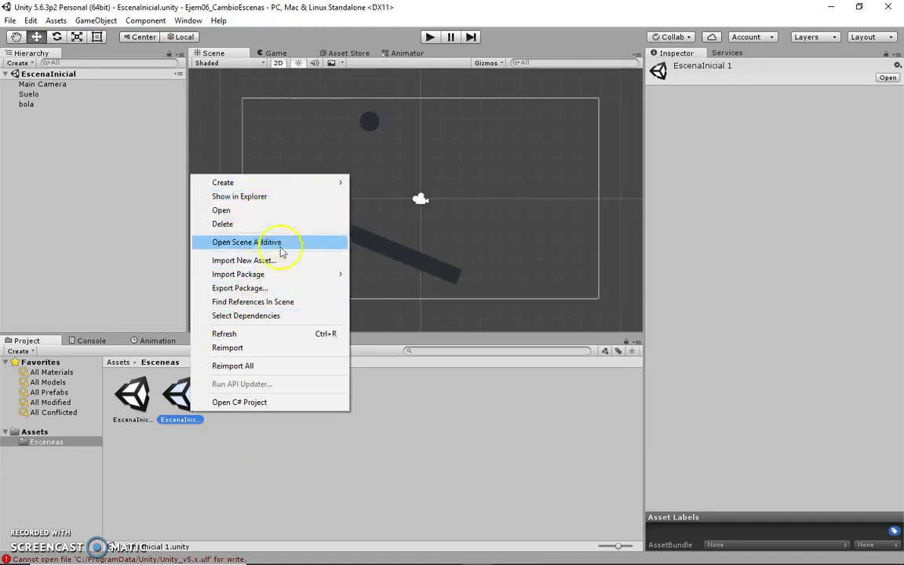
{"action": "left_click", "coordinate": [263, 477]}
{"action": "left_click", "coordinate": [185, 410]}
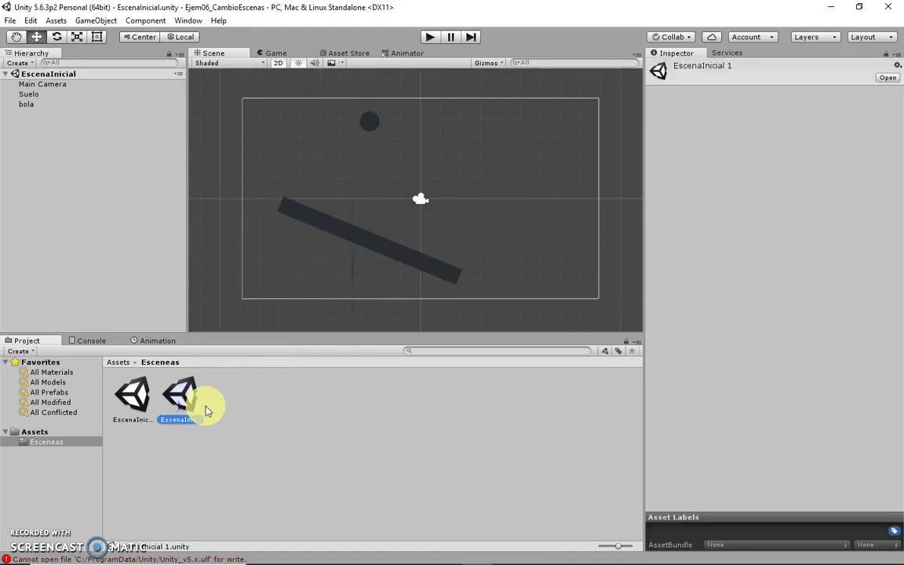
{"action": "left_click", "coordinate": [207, 409]}
{"action": "type", "text": "Es"}
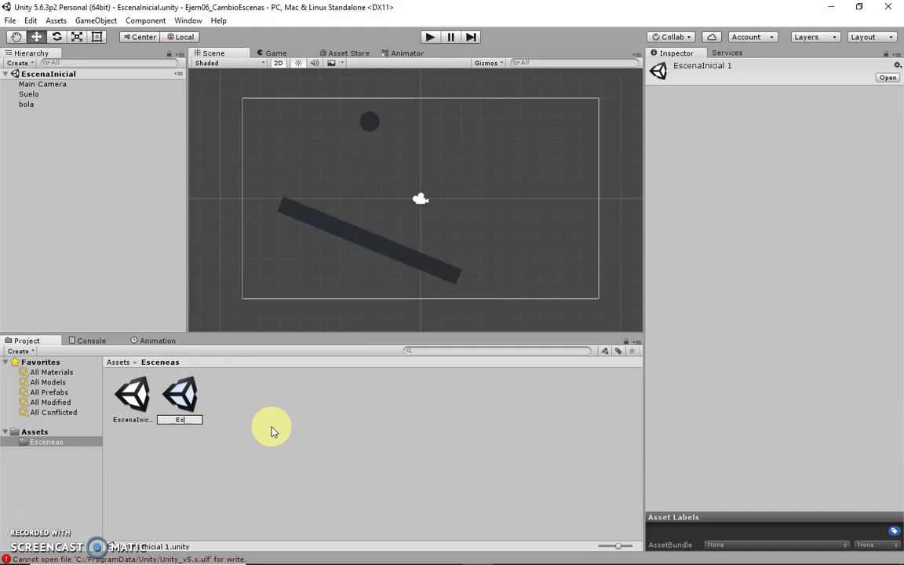
{"action": "key", "text": "Return"}
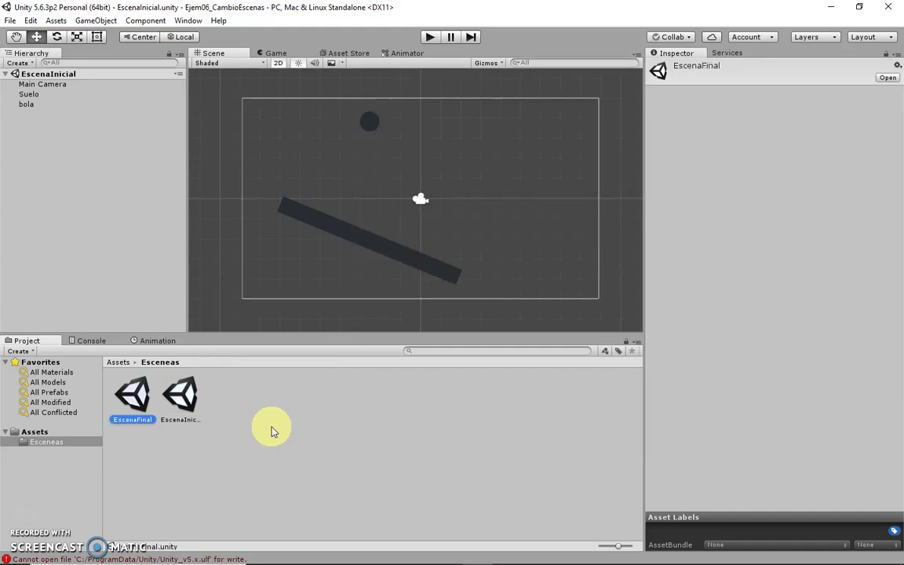
Switch between the EscenaInicial and EscenaFinal scenes, leaving EscenaFinal open in the editor.
{"action": "left_click", "coordinate": [191, 401]}
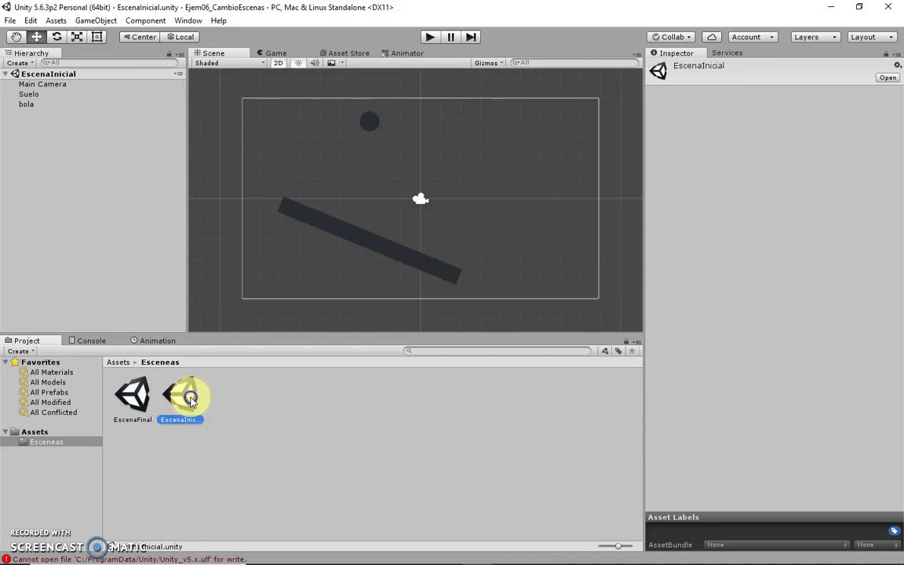
{"action": "double_click", "coordinate": [137, 402]}
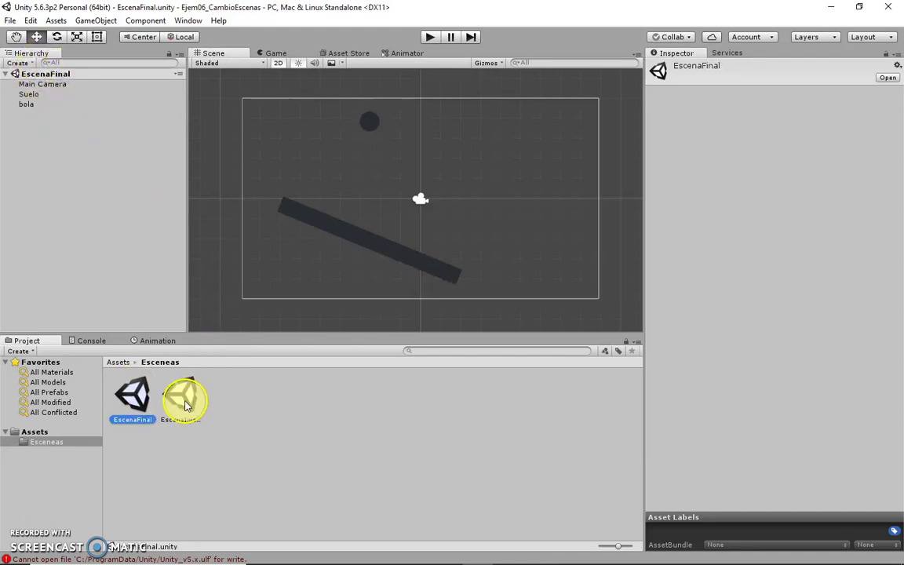
{"action": "double_click", "coordinate": [186, 404]}
{"action": "double_click", "coordinate": [133, 396]}
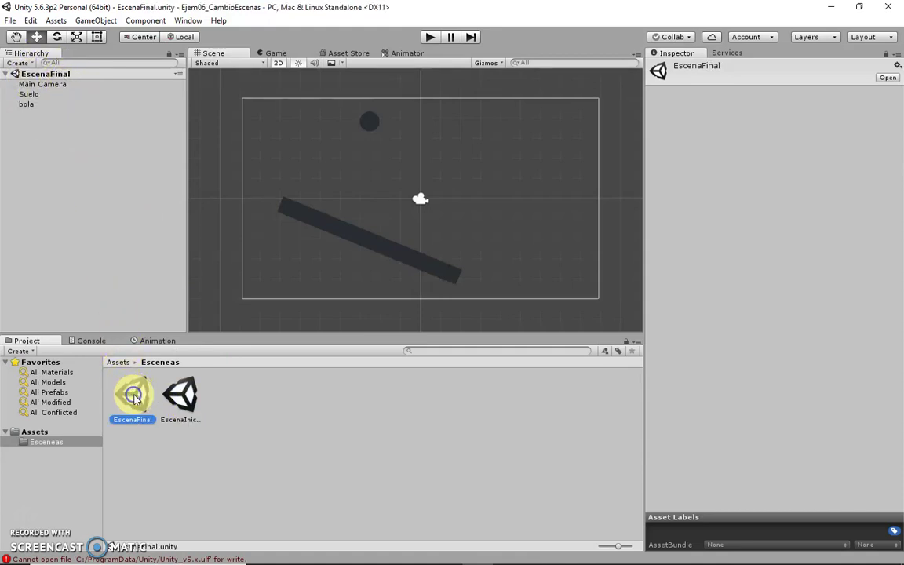
{"action": "left_click", "coordinate": [196, 400]}
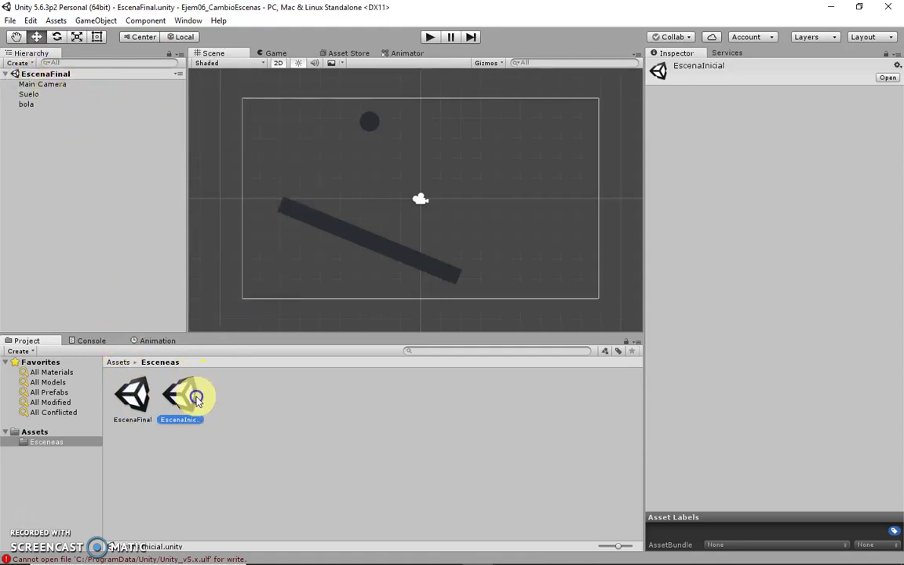
{"action": "double_click", "coordinate": [196, 400]}
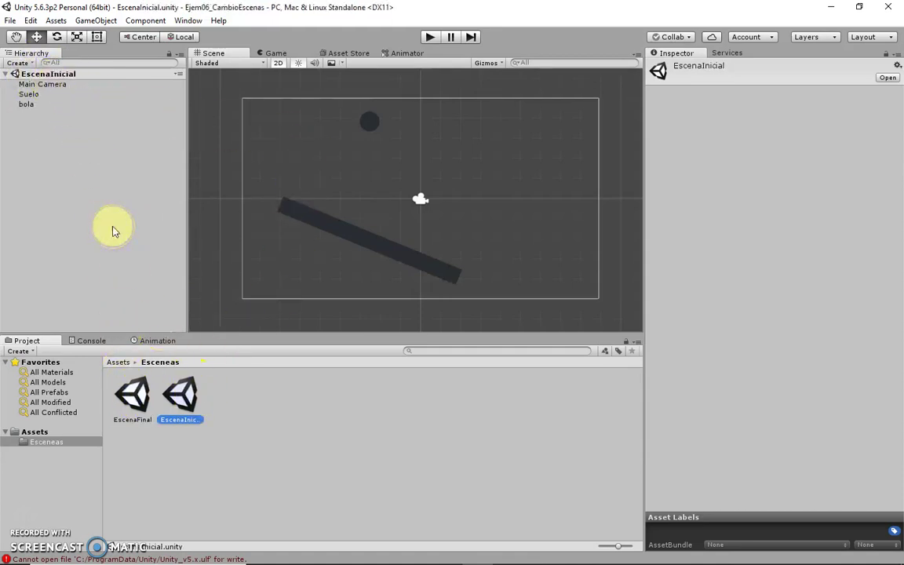
{"action": "double_click", "coordinate": [133, 394]}
{"action": "double_click", "coordinate": [182, 407]}
{"action": "double_click", "coordinate": [132, 396]}
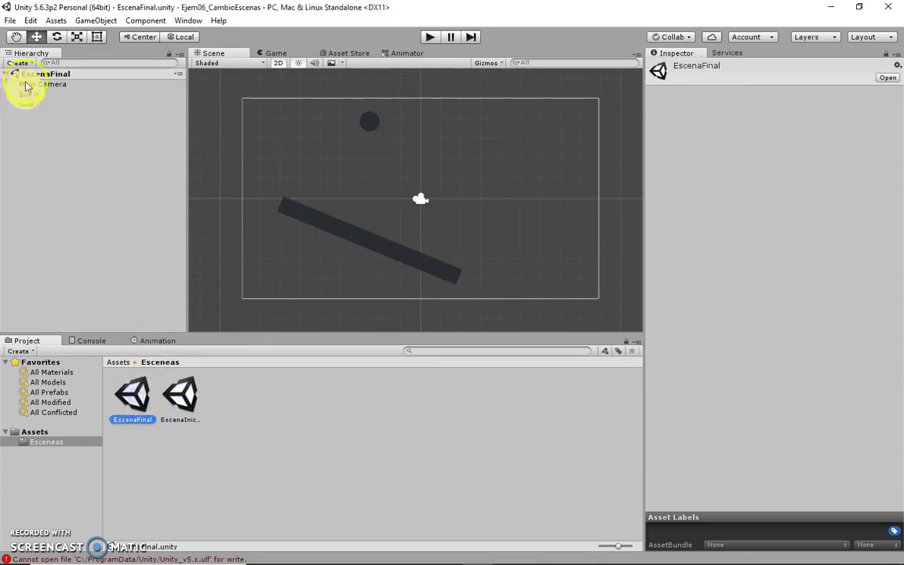
Set bola's Rigidbody mass to 10 and save the changes to EscenaFinal.
{"action": "left_click", "coordinate": [28, 103]}
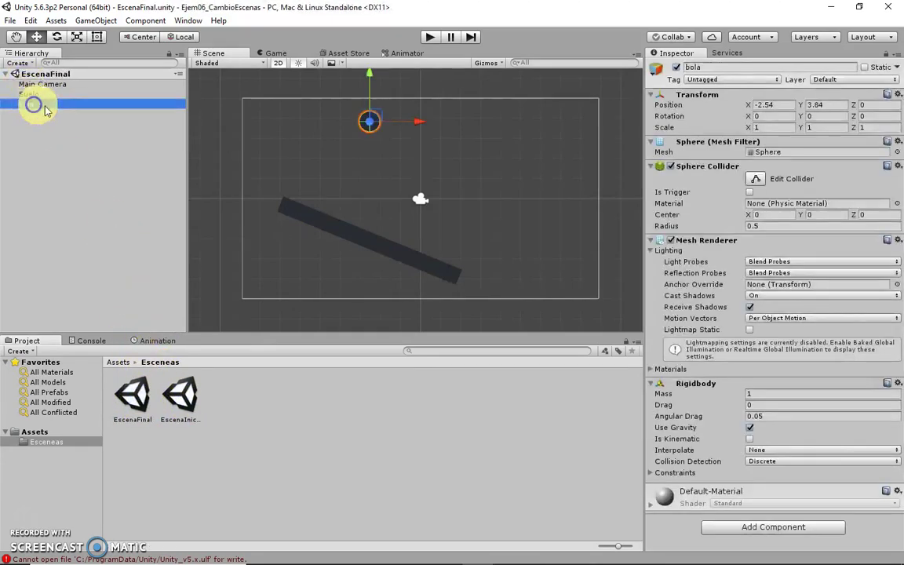
{"action": "left_click", "coordinate": [779, 393]}
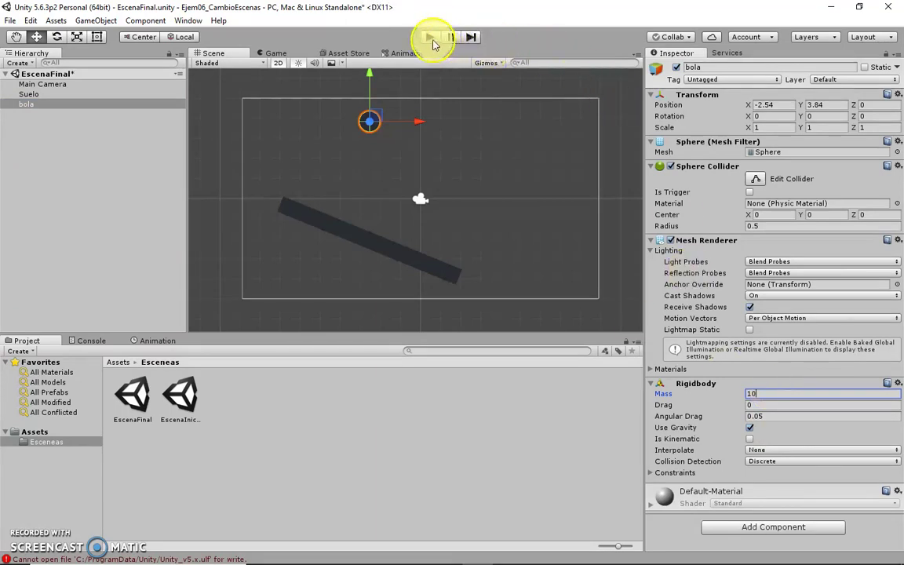
{"action": "left_click", "coordinate": [186, 395]}
{"action": "double_click", "coordinate": [127, 394]}
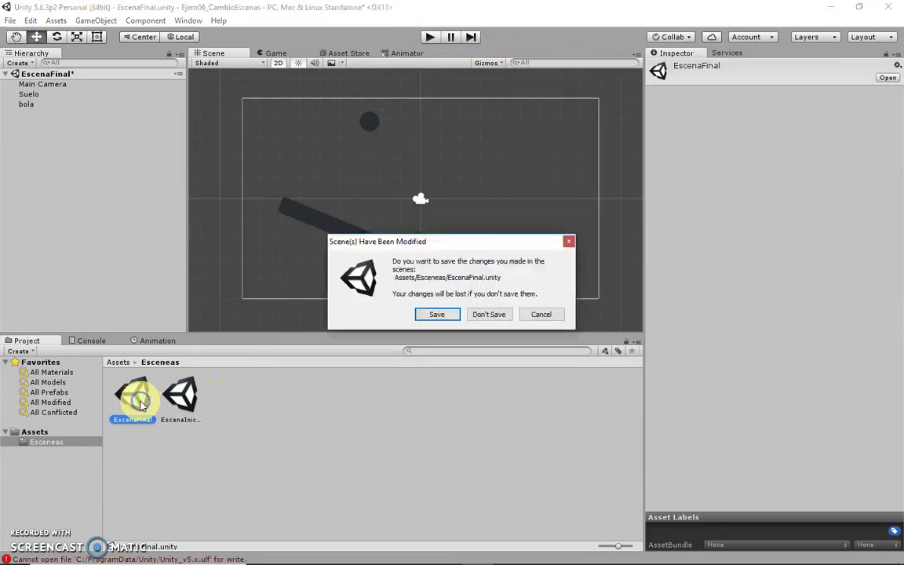
{"action": "left_click", "coordinate": [436, 315]}
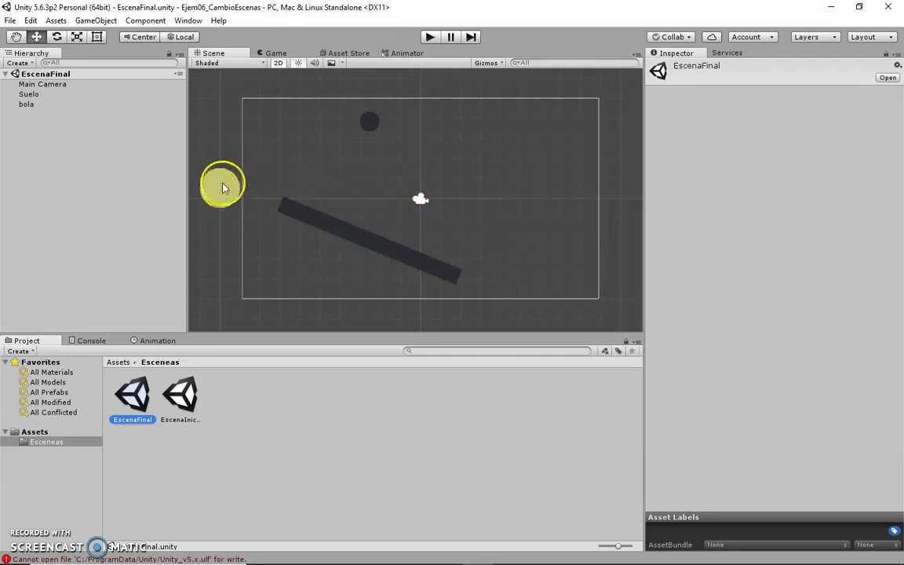
Play-test EscenaFinal so the ball drops onto the tilted floor bar, then stop and reselect bola.
{"action": "left_click", "coordinate": [429, 37]}
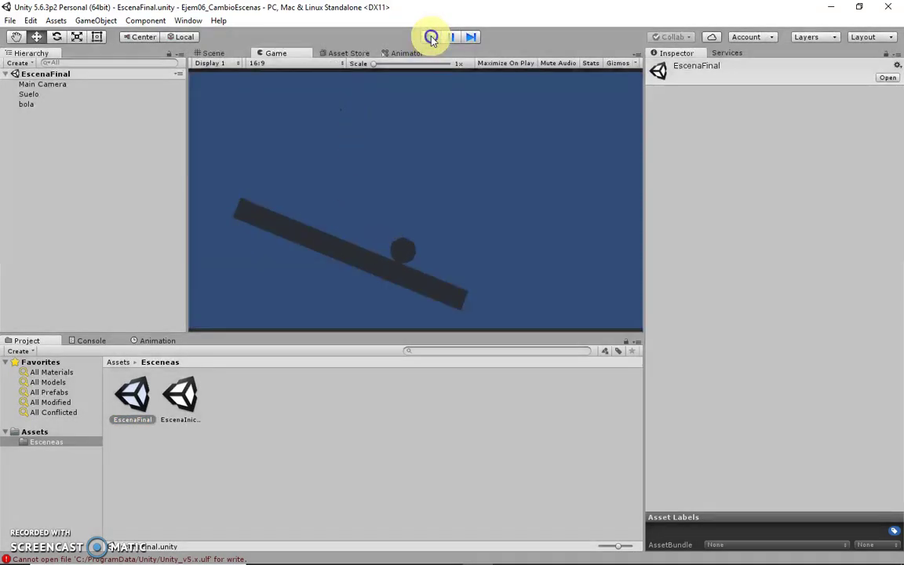
{"action": "left_click", "coordinate": [431, 36]}
{"action": "left_click", "coordinate": [370, 122]}
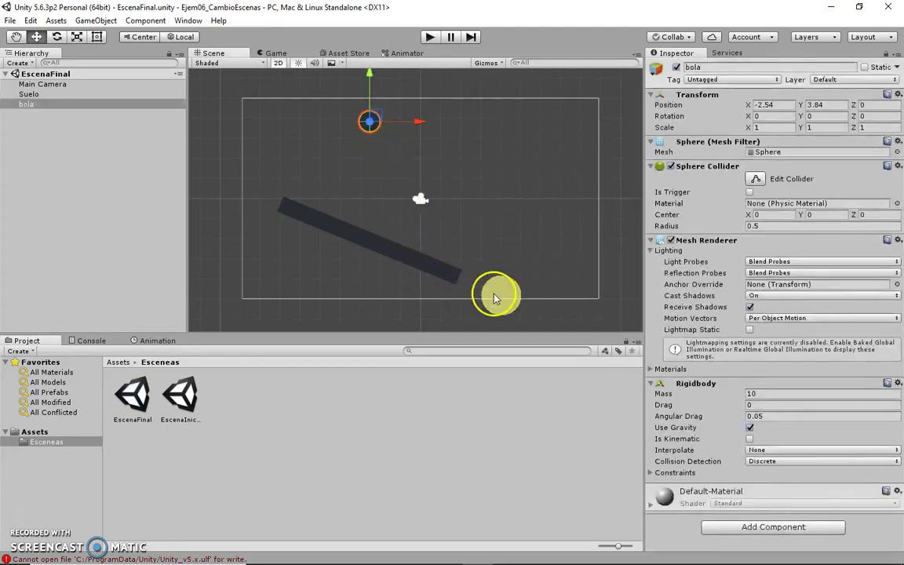
Give bola a Rigidbody drag of 10 and start a test run to watch it fall slowly.
{"action": "left_click", "coordinate": [749, 397]}
{"action": "type", "text": "10"}
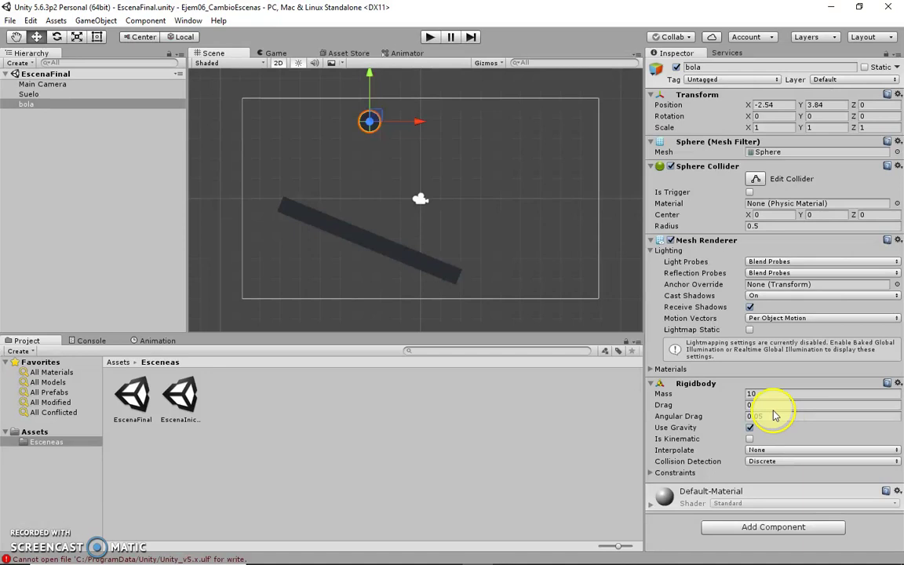
{"action": "left_click", "coordinate": [769, 406]}
{"action": "type", "text": "10"}
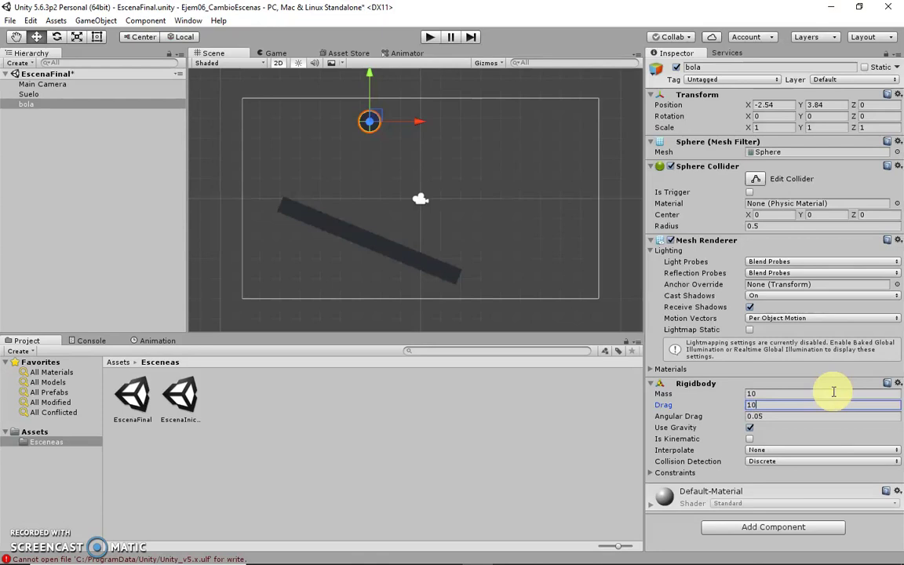
{"action": "left_click", "coordinate": [429, 37]}
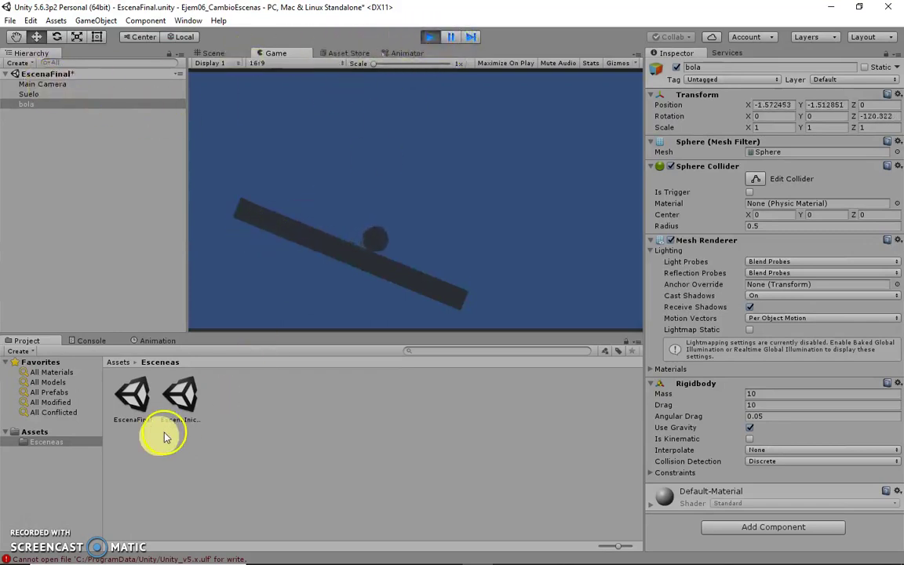
Stop the test and switch to EscenaInicial, answering the save prompt.
{"action": "left_click", "coordinate": [429, 38]}
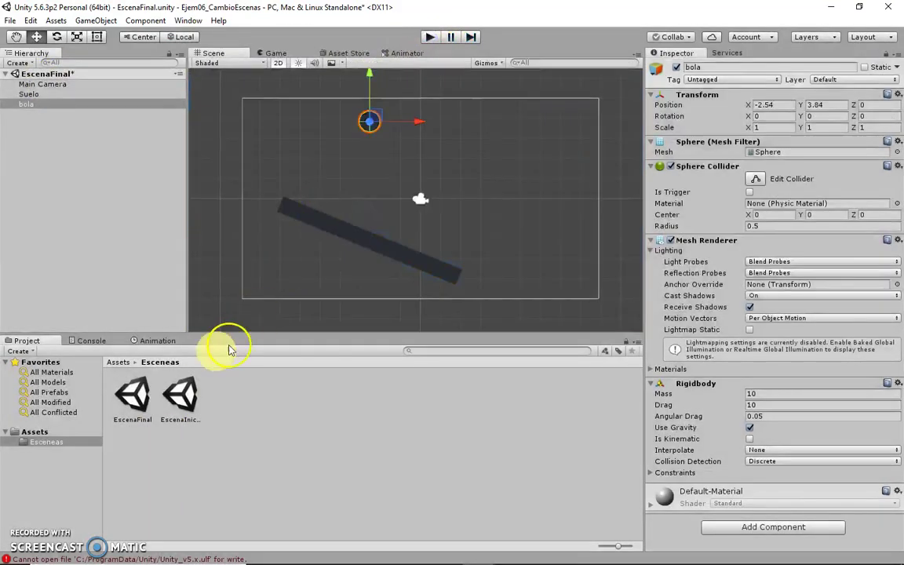
{"action": "double_click", "coordinate": [187, 408]}
{"action": "left_click", "coordinate": [429, 317]}
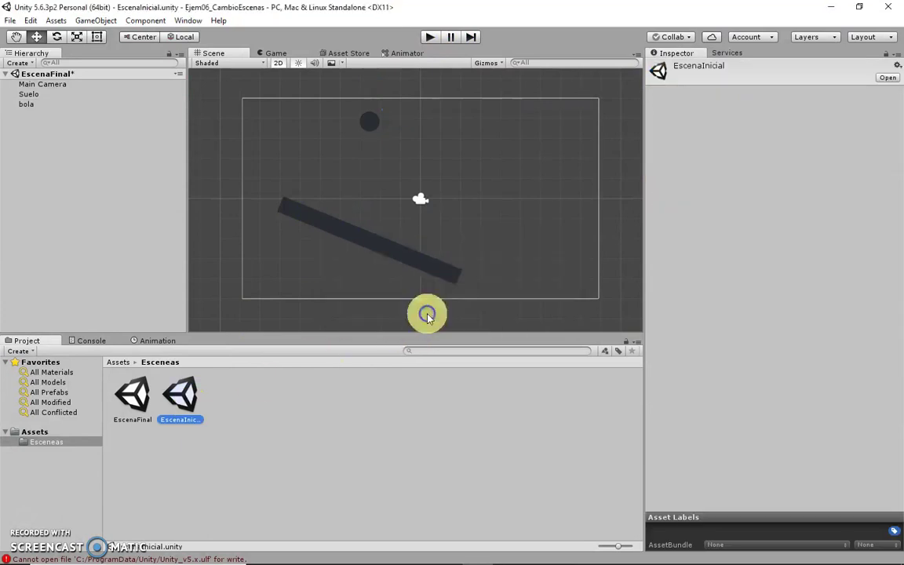
Play-test EscenaInicial so the ball drops onto the tilted Suelo, then stop it.
{"action": "left_click", "coordinate": [430, 37]}
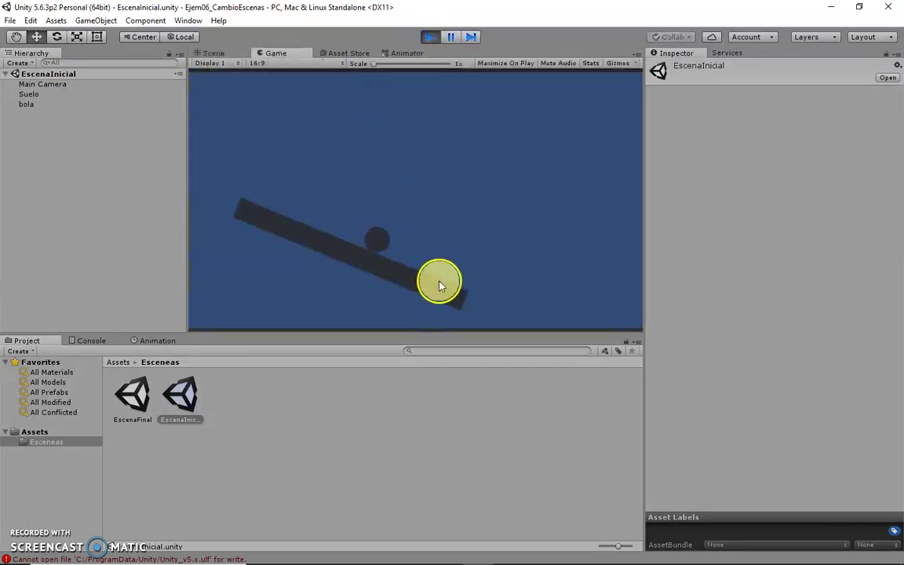
{"action": "left_click", "coordinate": [431, 39]}
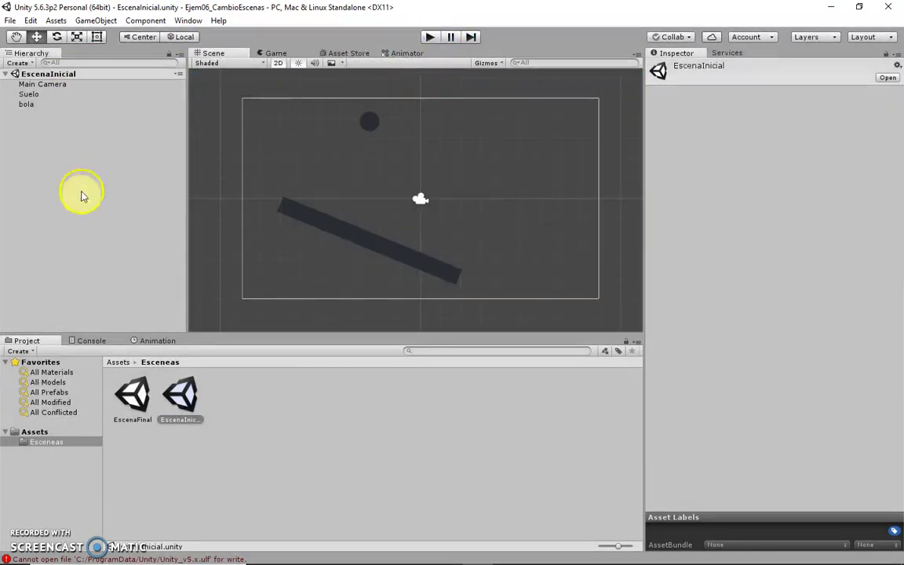
{"action": "left_click", "coordinate": [30, 20]}
{"action": "mouse_move", "coordinate": [10, 20]}
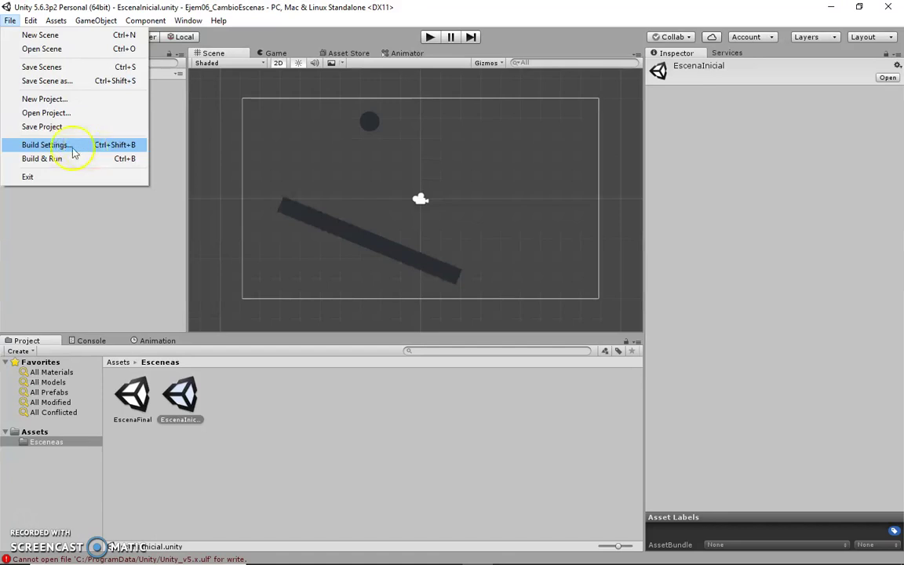
Add EscenaInicial and EscenaFinal to Scenes In Build through File > Build Settings.
{"action": "left_click", "coordinate": [91, 148]}
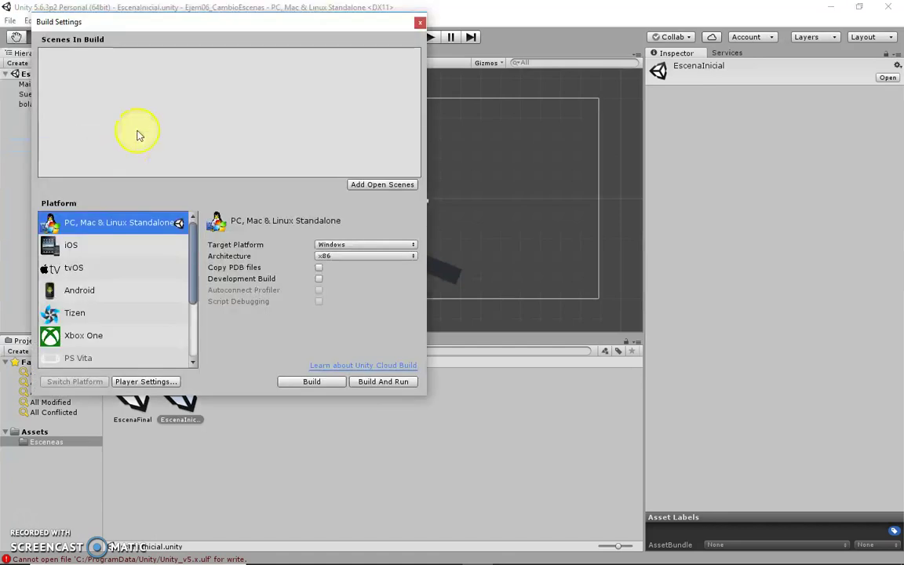
{"action": "mouse_move", "coordinate": [160, 24]}
{"action": "left_mouse_down"}
{"action": "mouse_move", "coordinate": [529, 36]}
{"action": "mouse_move", "coordinate": [552, 141]}
{"action": "mouse_move", "coordinate": [546, 74]}
{"action": "left_mouse_up"}
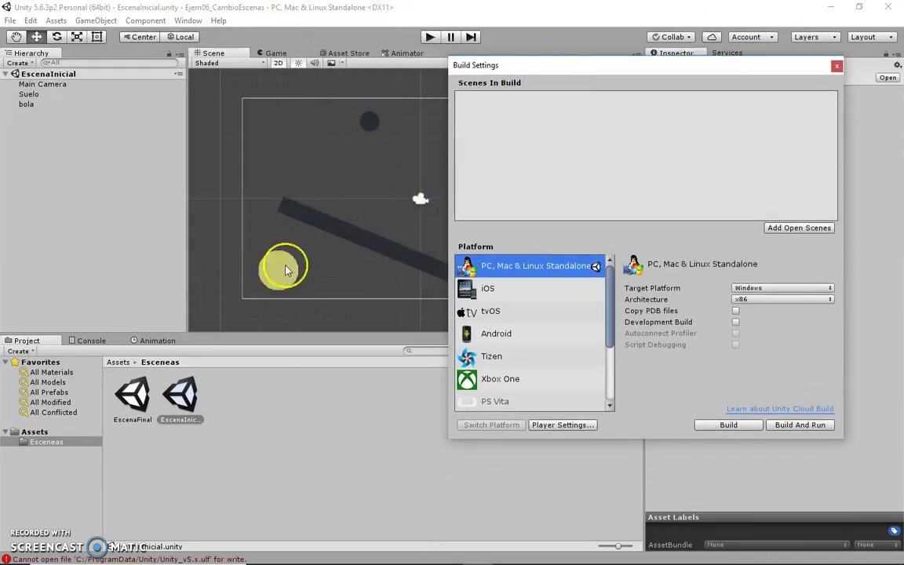
{"action": "left_click_drag", "start_coordinate": [180, 394], "coordinate": [516, 130]}
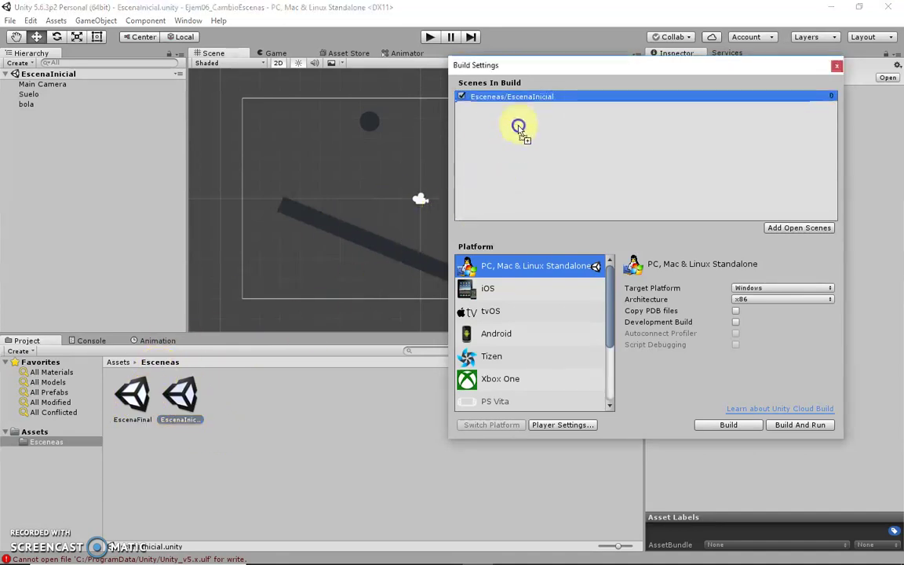
{"action": "left_click_drag", "start_coordinate": [149, 399], "coordinate": [520, 126]}
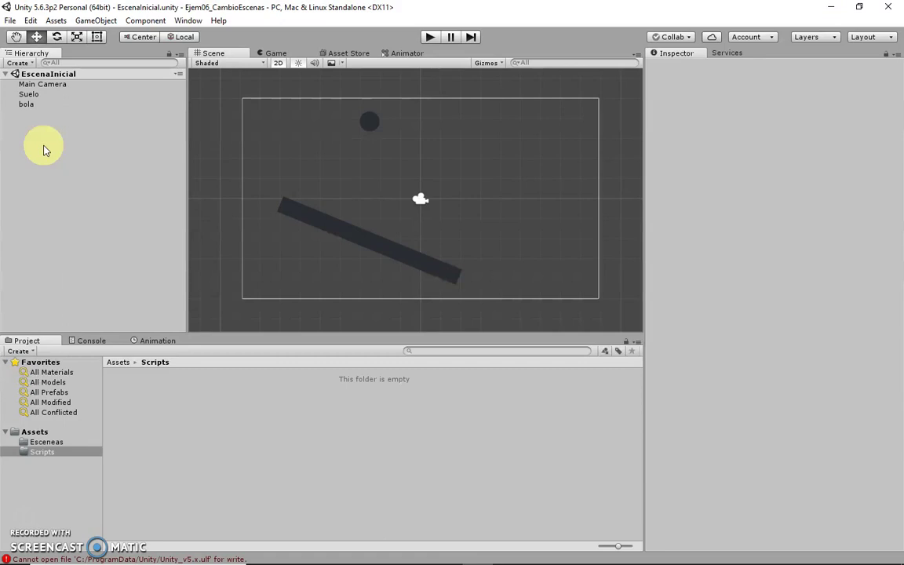
Create an empty GameObject in EscenaInicial and name it ControladorJuego.
{"action": "right_click", "coordinate": [43, 149]}
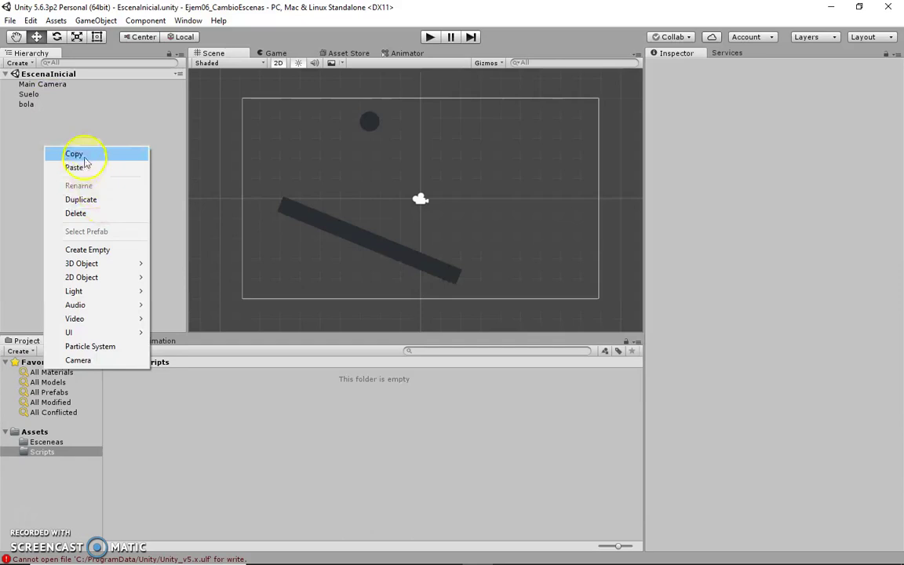
{"action": "left_click", "coordinate": [98, 250]}
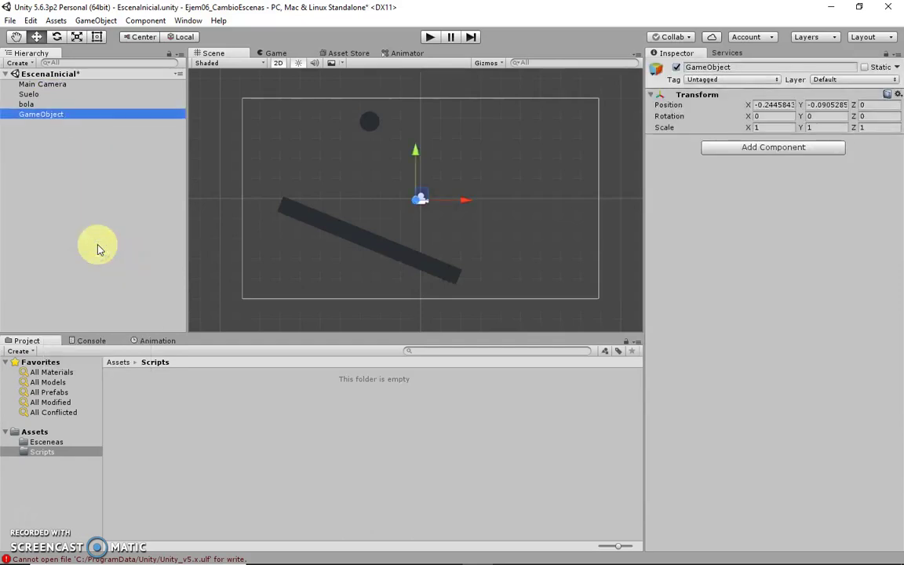
{"action": "key", "text": "F2"}
{"action": "type", "text": "ControladorJuego"}
{"action": "key", "text": "Return"}
Create a CambiarEscena C# script in the Scripts folder and attach it to ControladorJuego.
{"action": "right_click", "coordinate": [161, 401]}
{"action": "left_click", "coordinate": [226, 172]}
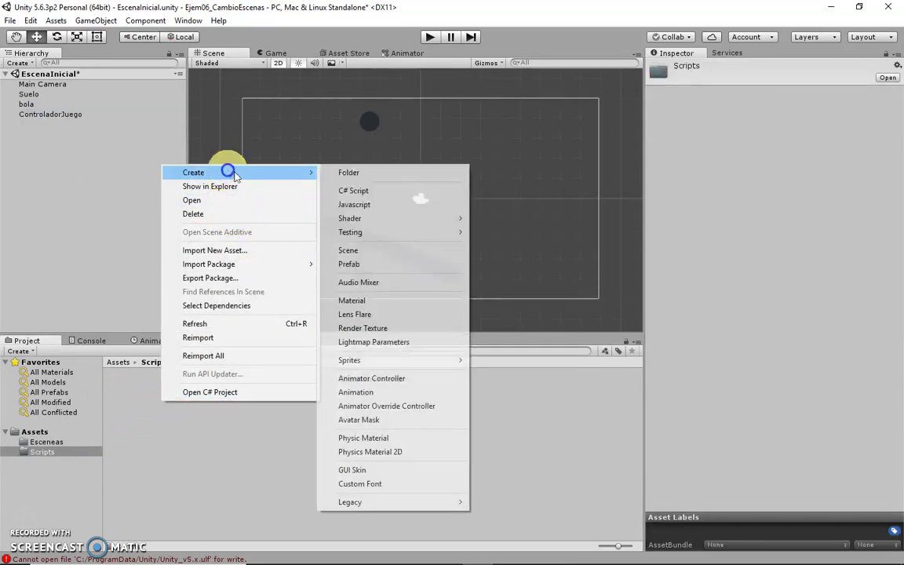
{"action": "left_click", "coordinate": [371, 193]}
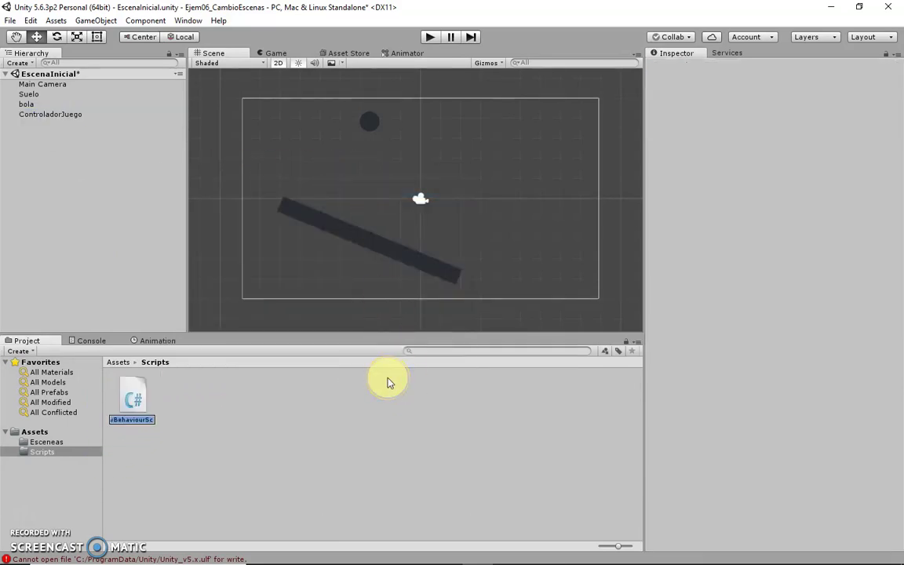
{"action": "type", "text": "CambiarEsce"}
{"action": "left_click", "coordinate": [387, 376]}
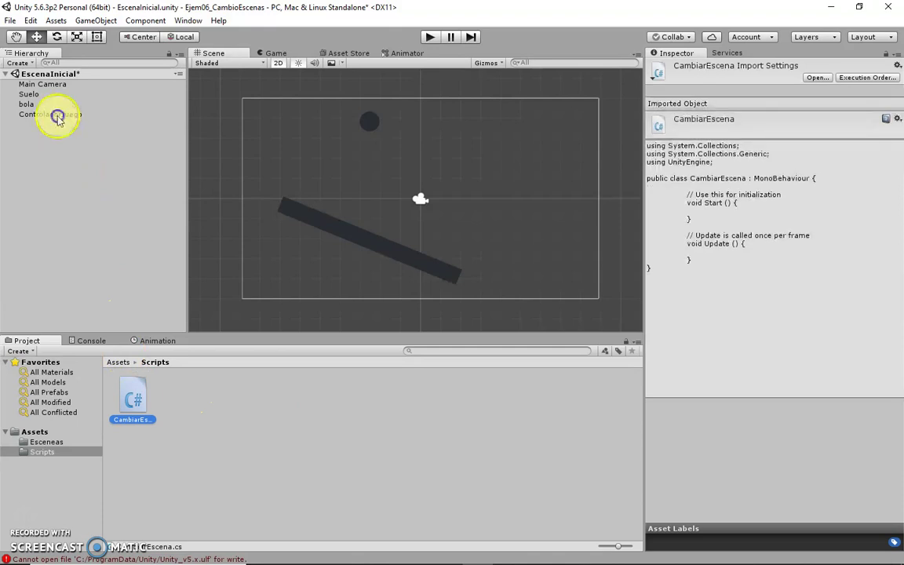
{"action": "left_click", "coordinate": [68, 300]}
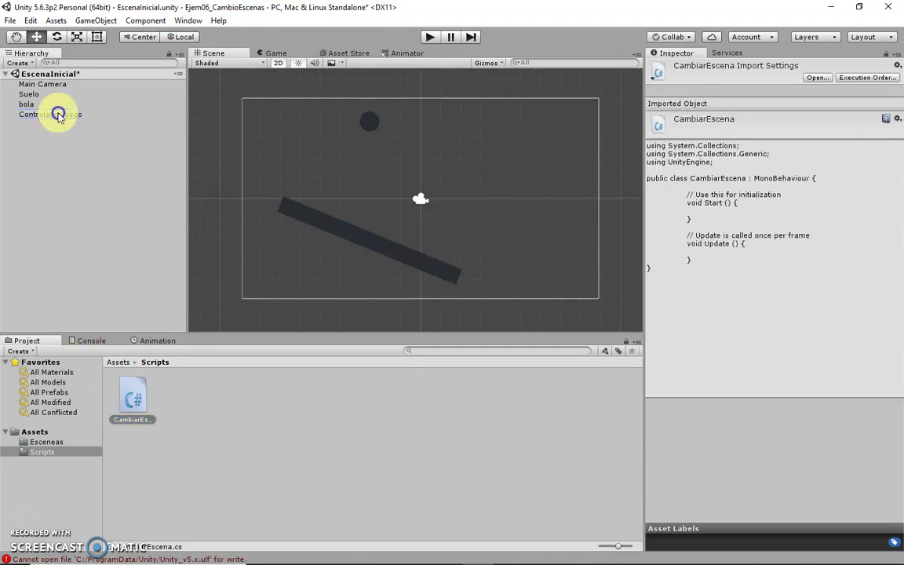
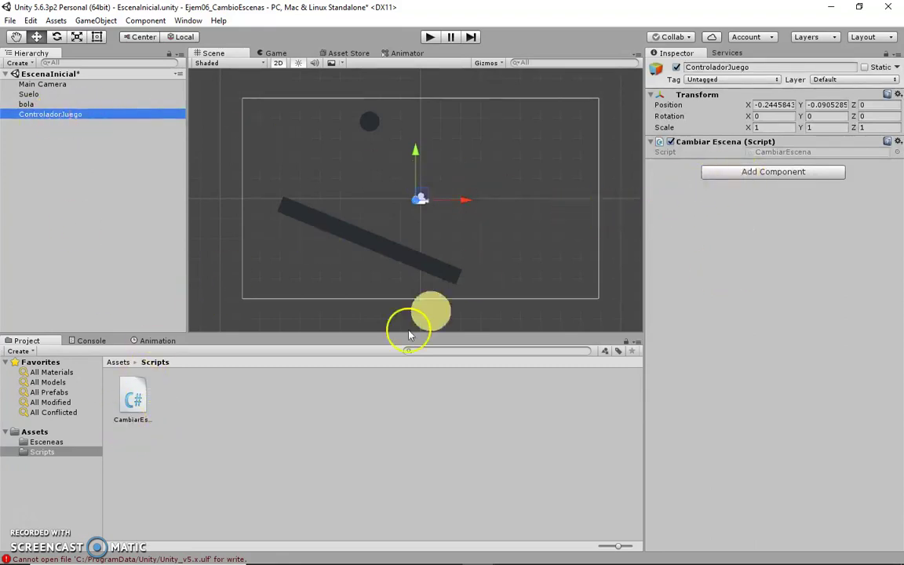
Open the CambiarEscena script from the Scripts folder in Visual Studio.
{"action": "right_click", "coordinate": [128, 400]}
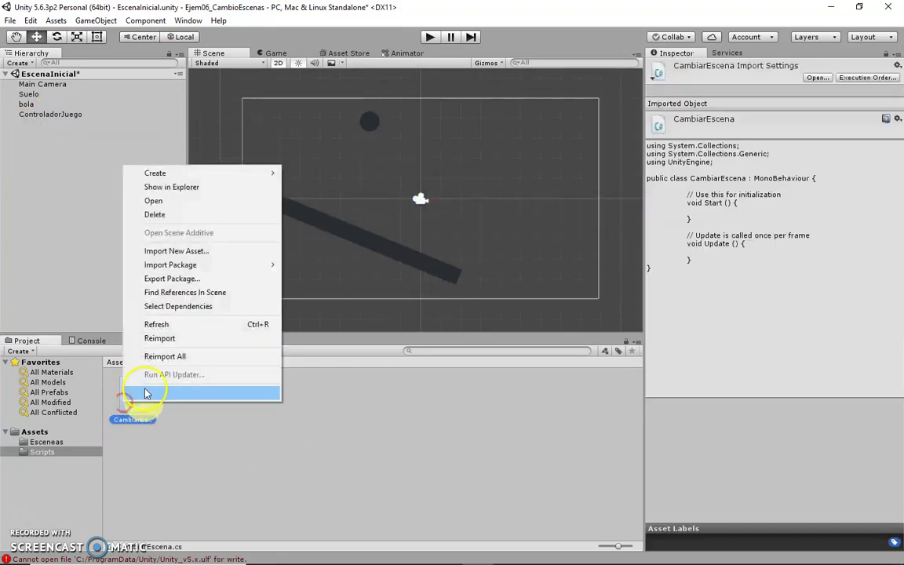
{"action": "left_click", "coordinate": [174, 201]}
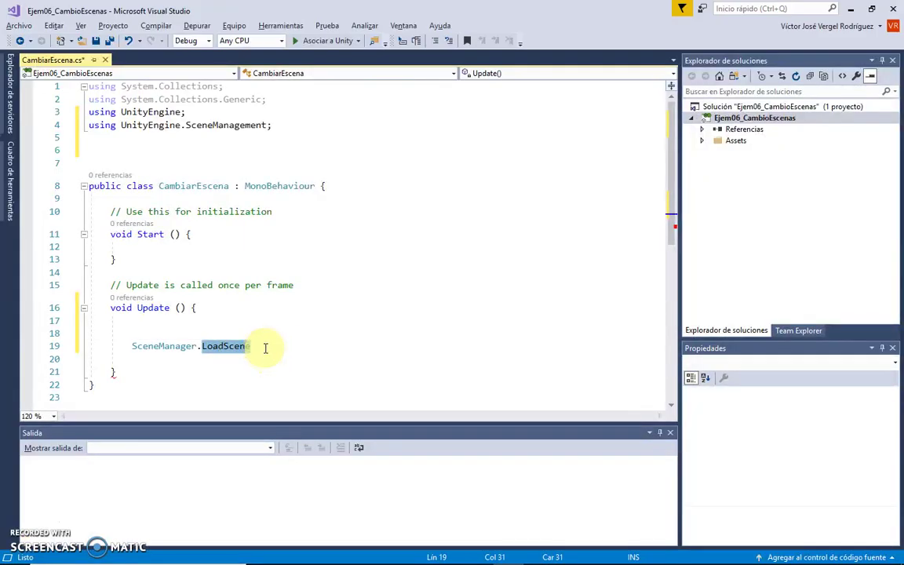
Complete SceneManager.LoadScene on line 19 and check the UnityEngine.SceneManagement using directive.
{"action": "left_click", "coordinate": [265, 346]}
{"action": "type", "text": "e"}
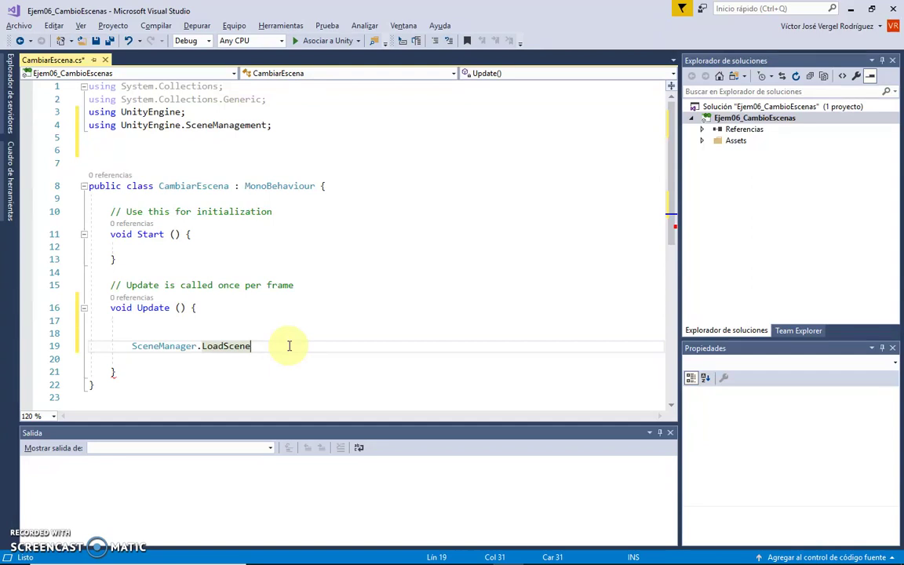
{"action": "key", "text": "ctrl+shift+Left"}
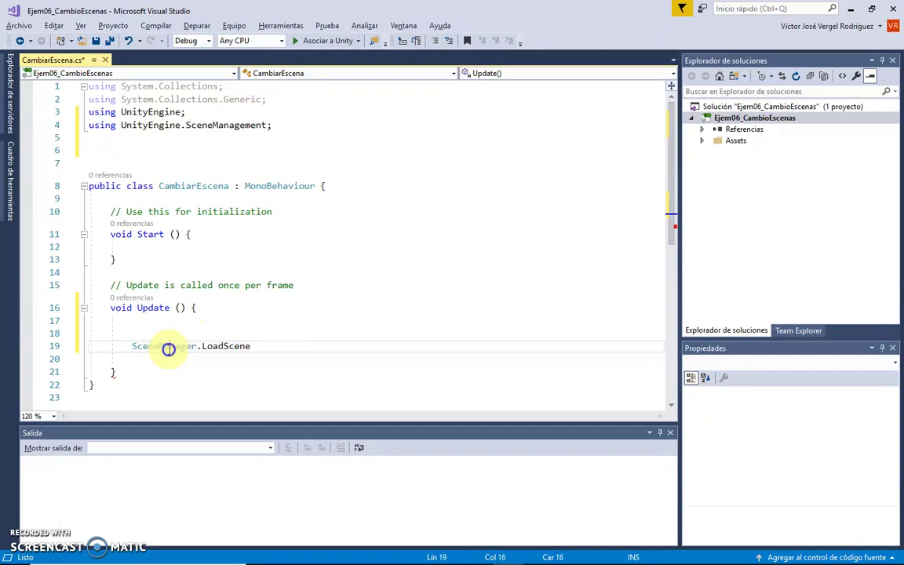
{"action": "double_click", "coordinate": [169, 346]}
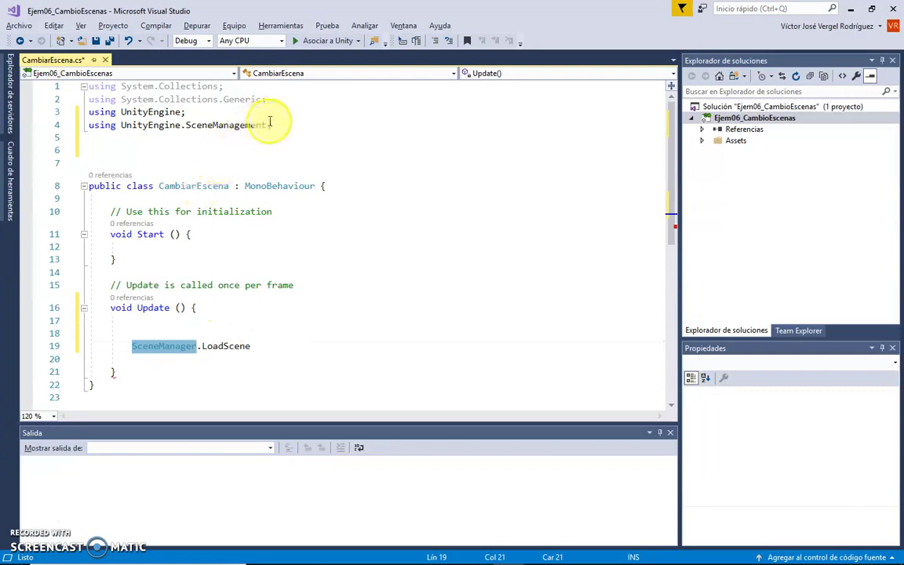
{"action": "left_click", "coordinate": [54, 123]}
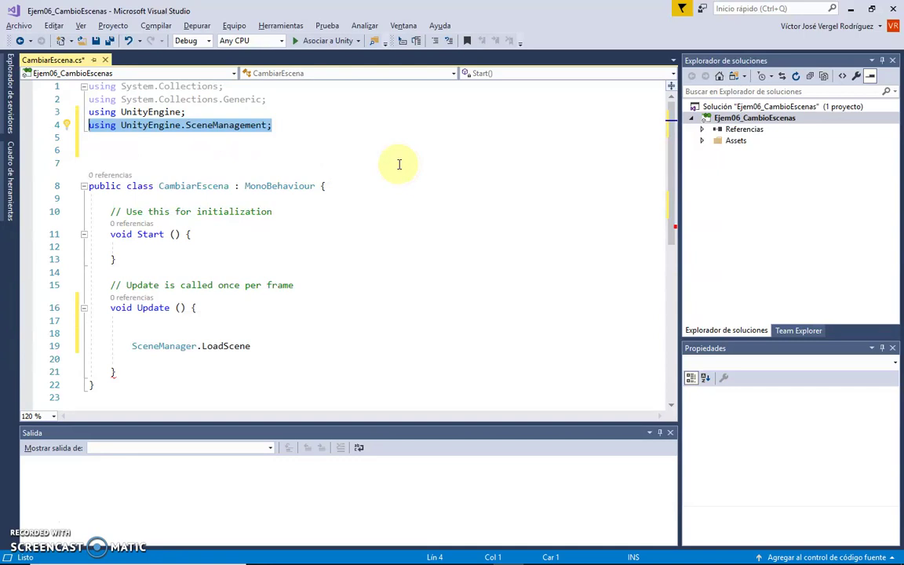
Write the condition if (Input.GetKeyDown("escape")) on line 17 inside Update.
{"action": "left_click", "coordinate": [187, 325]}
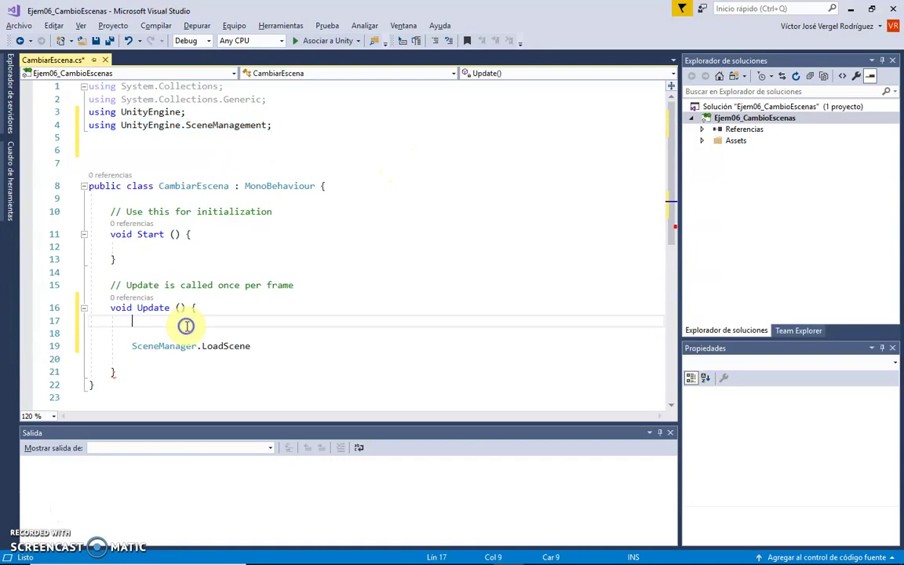
{"action": "type", "text": "if (G"}
{"action": "type", "text": "et"}
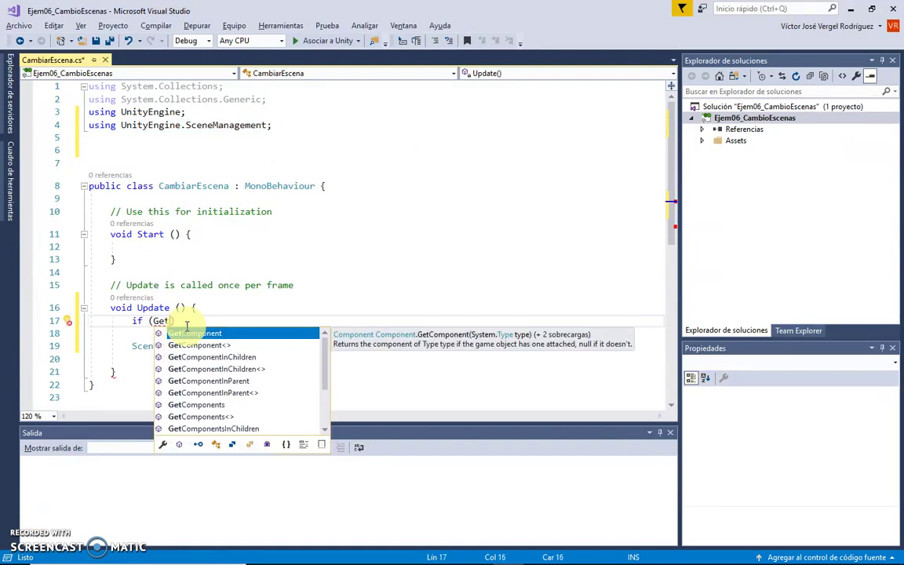
{"action": "type", "text": "Key"}
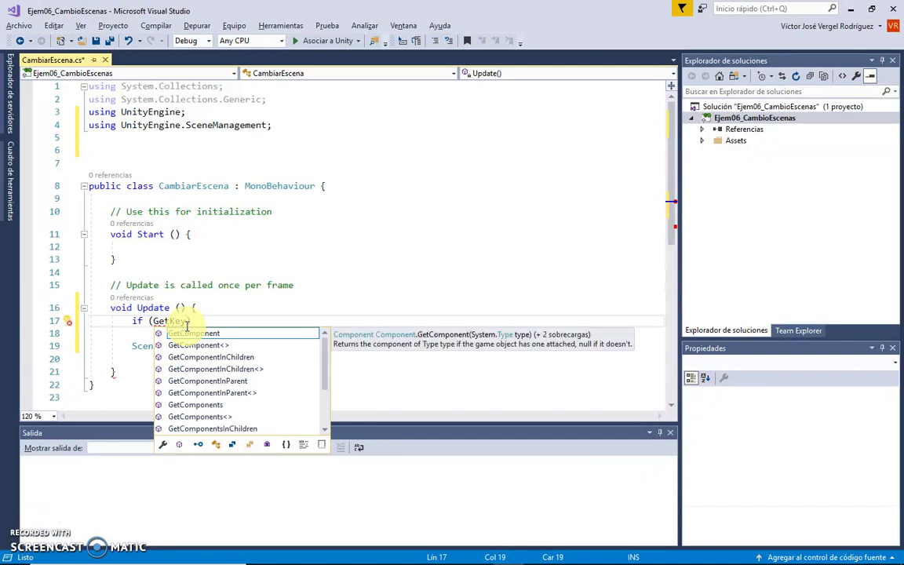
{"action": "key", "text": "BackSpace"}
{"action": "key", "text": "BackSpace"}
{"action": "key", "text": "BackSpace"}
{"action": "key", "text": "BackSpace"}
{"action": "key", "text": "BackSpace"}
{"action": "key", "text": "BackSpace"}
{"action": "type", "text": "Input."}
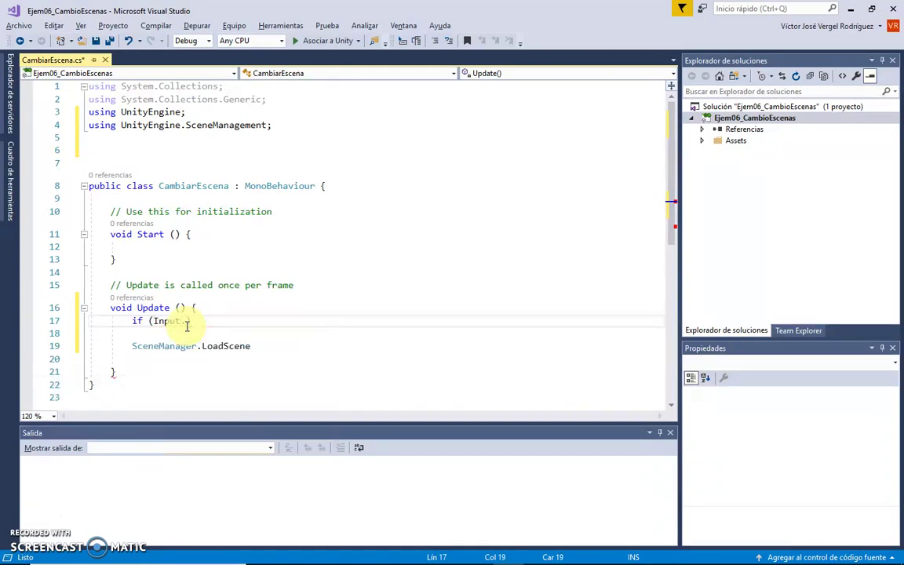
{"action": "type", "text": "Get"}
{"action": "type", "text": "Key"}
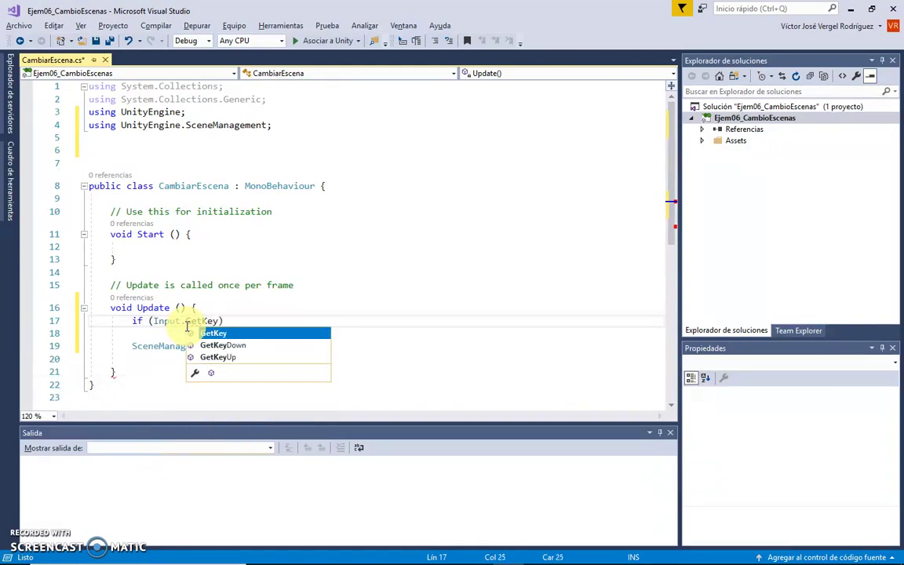
{"action": "key", "text": "Down"}
{"action": "key", "text": "Tab"}
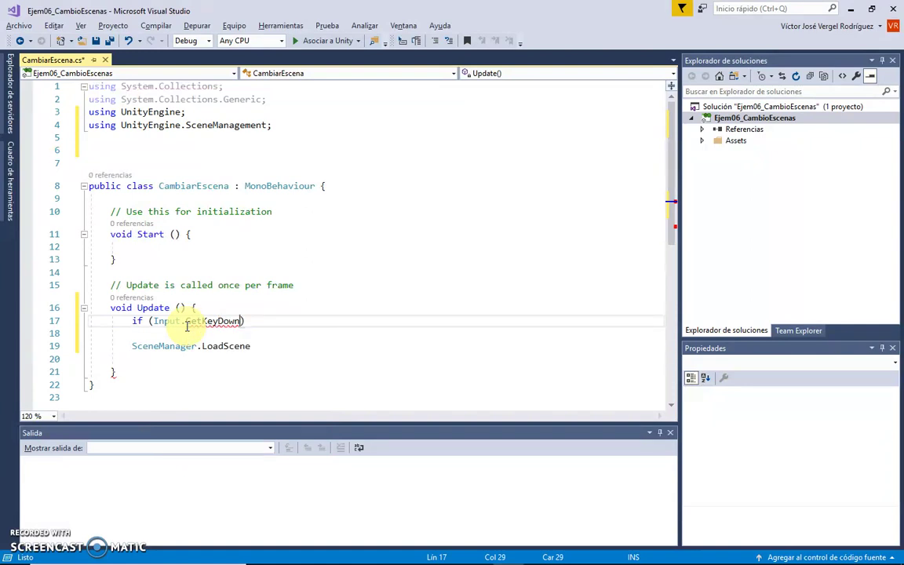
{"action": "type", "text": "(\"escape"}
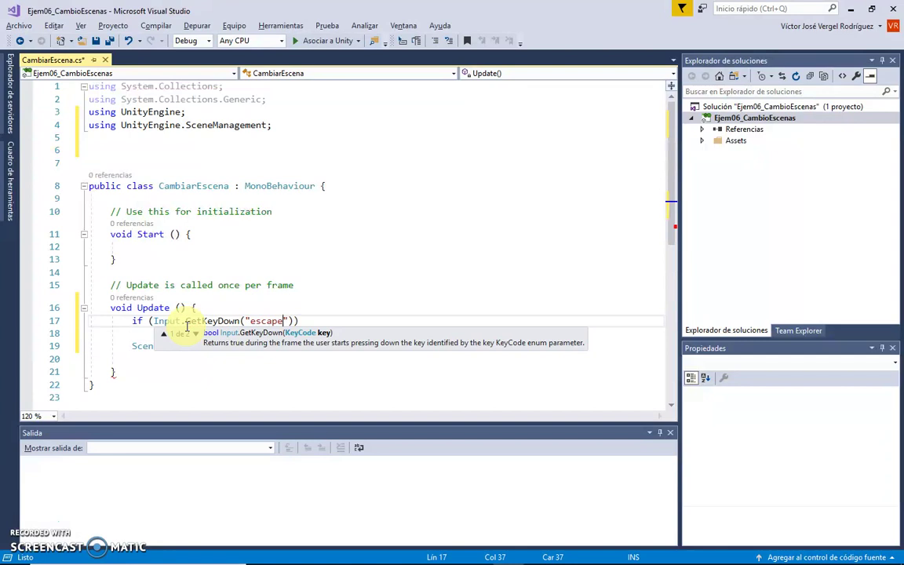
Wrap the SceneManager.LoadScene line in braces under the if.
{"action": "key", "text": "End"}
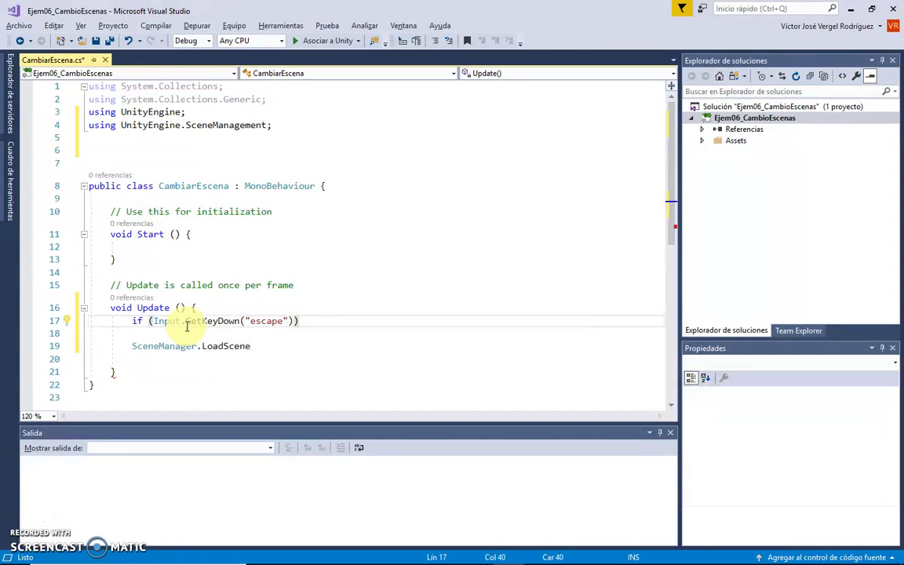
{"action": "key", "text": "Down"}
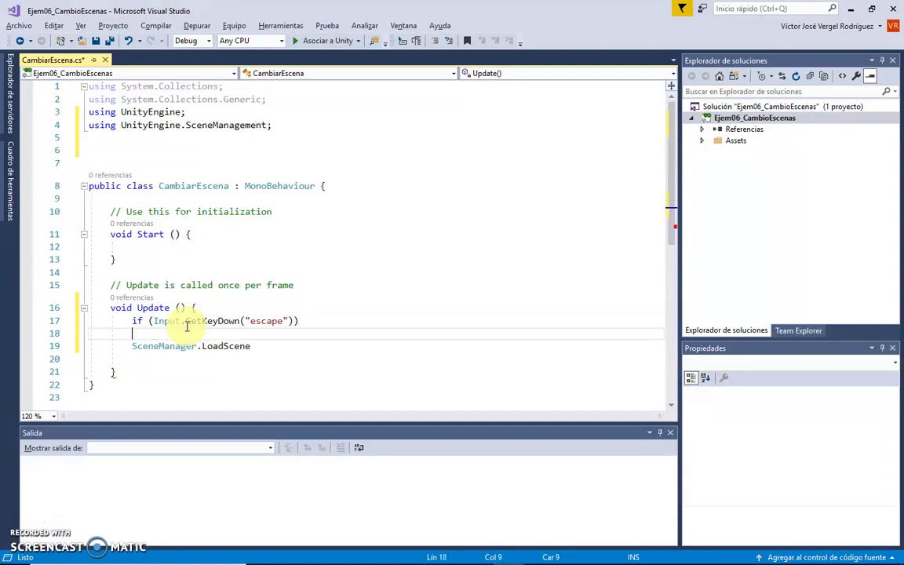
{"action": "key", "text": "Delete"}
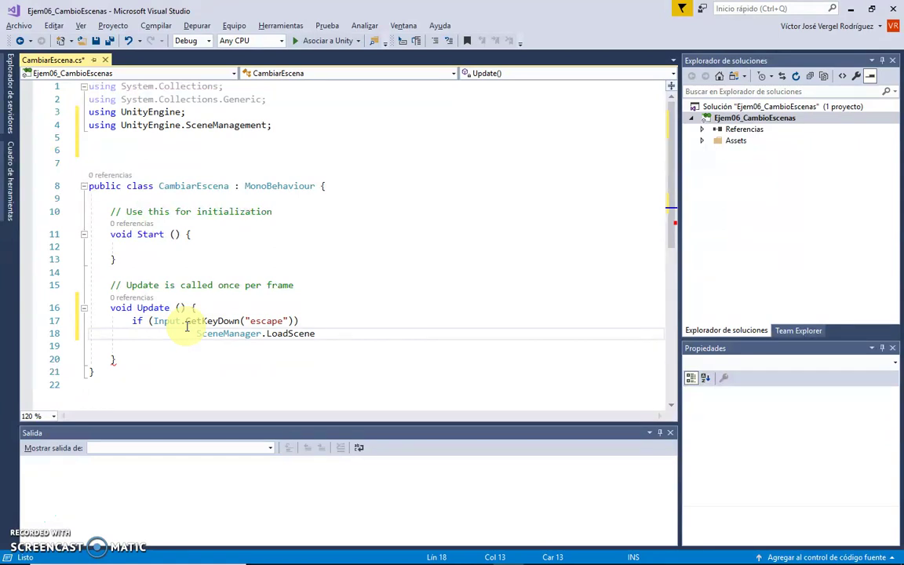
{"action": "key", "text": "Return"}
{"action": "type", "text": "{"}
{"action": "key", "text": "Down"}
{"action": "key", "text": "Up"}
{"action": "key", "text": "Delete"}
{"action": "key", "text": "Down"}
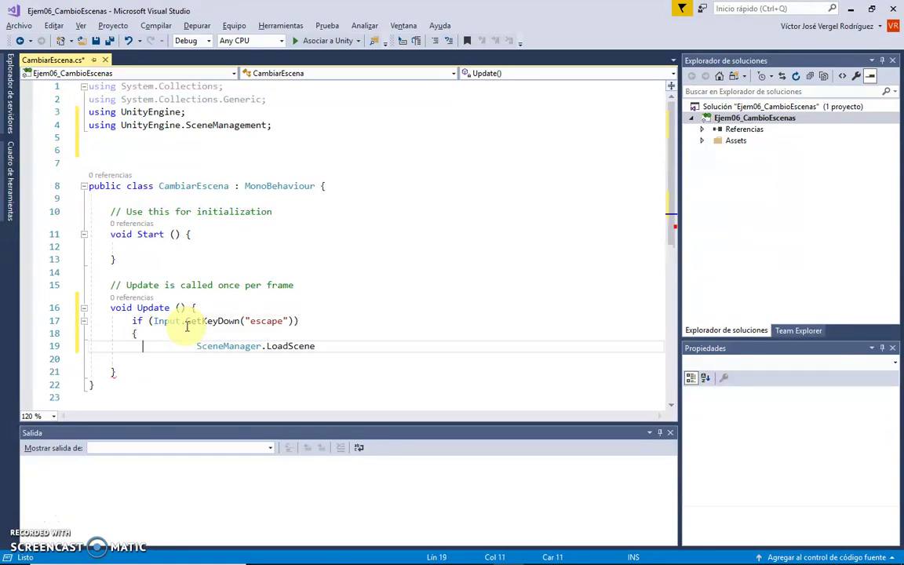
{"action": "key", "text": "End"}
{"action": "key", "text": "Return"}
{"action": "type", "text": "}"}
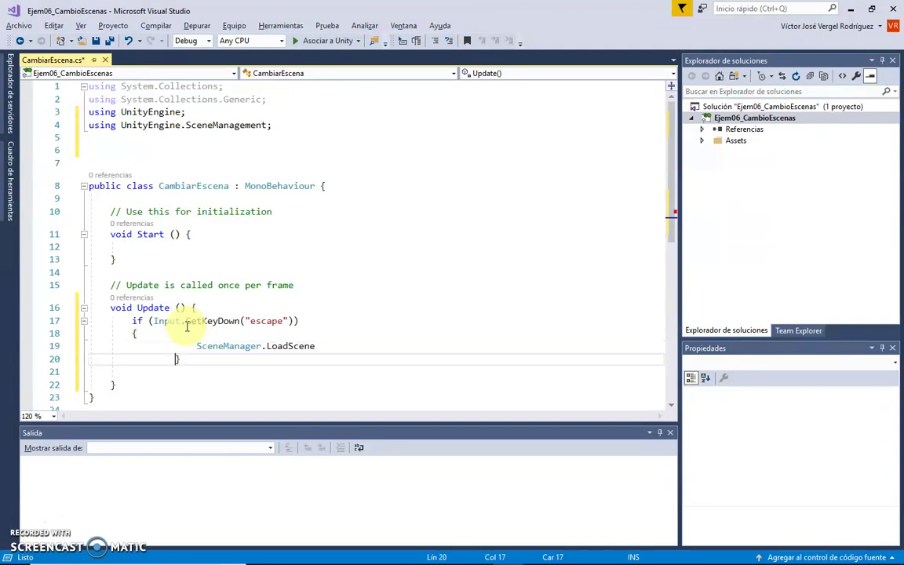
Fix the block's indentation and start the string argument (" after LoadScene.
{"action": "key", "text": "Left"}
{"action": "key", "text": "shift+Left"}
{"action": "key", "text": "shift+Left"}
{"action": "key", "text": "shift+Left"}
{"action": "key", "text": "shift+Left"}
{"action": "key", "text": "shift+Left"}
{"action": "key", "text": "shift+Left"}
{"action": "key", "text": "BackSpace"}
{"action": "key", "text": "Up"}
{"action": "key", "text": "BackSpace"}
{"action": "key", "text": "BackSpace"}
{"action": "key", "text": "BackSpace"}
{"action": "key", "text": "BackSpace"}
{"action": "key", "text": "BackSpace"}
{"action": "key", "text": "BackSpace"}
{"action": "key", "text": "End"}
{"action": "type", "text": "("}
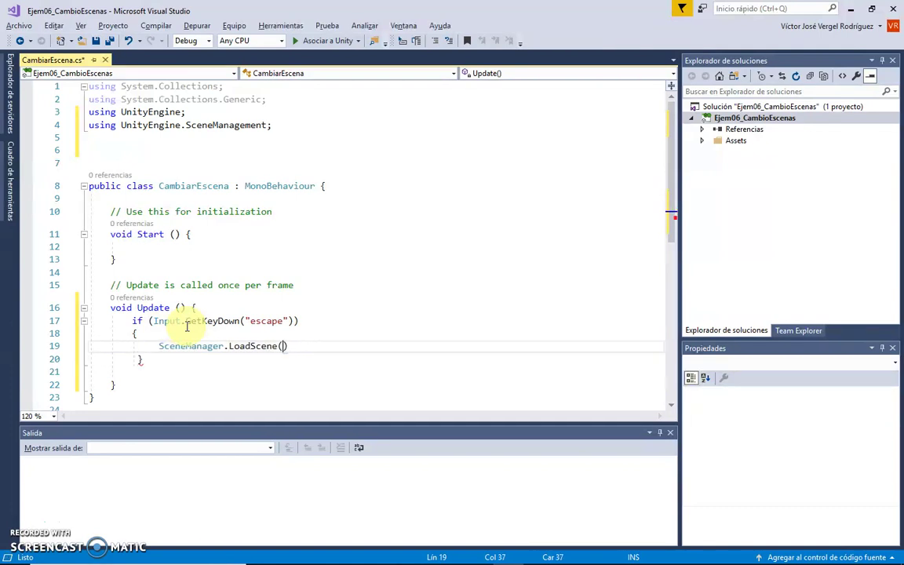
{"action": "type", "text": "\""}
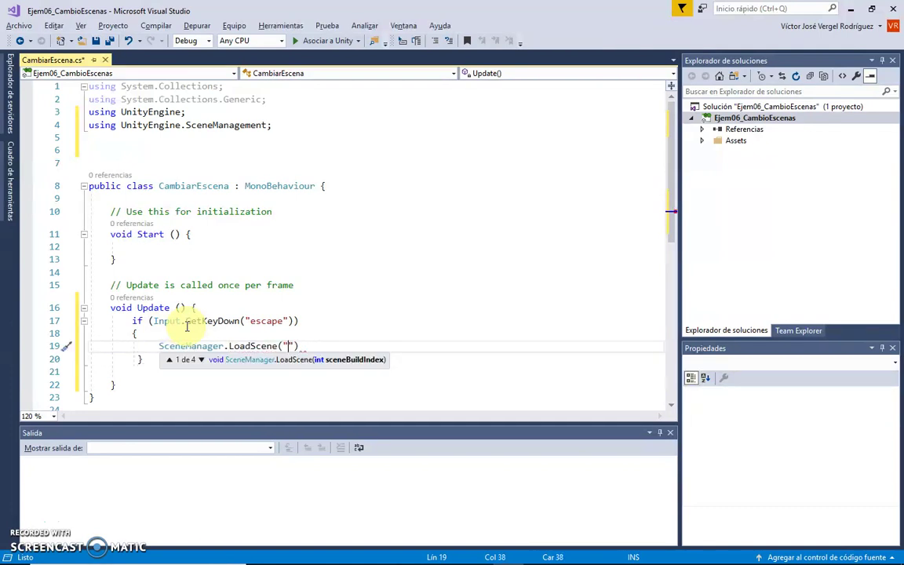
Check the scene name in Assets/Esceneas, then pass "EscenaFinal" to LoadScene.
{"action": "key", "text": "alt+Tab"}
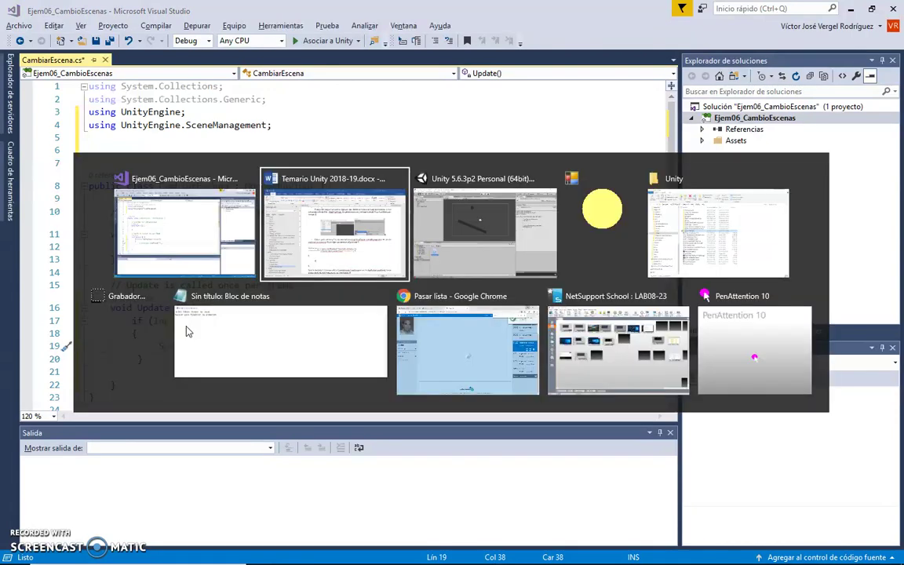
{"action": "key", "text": "alt+Tab"}
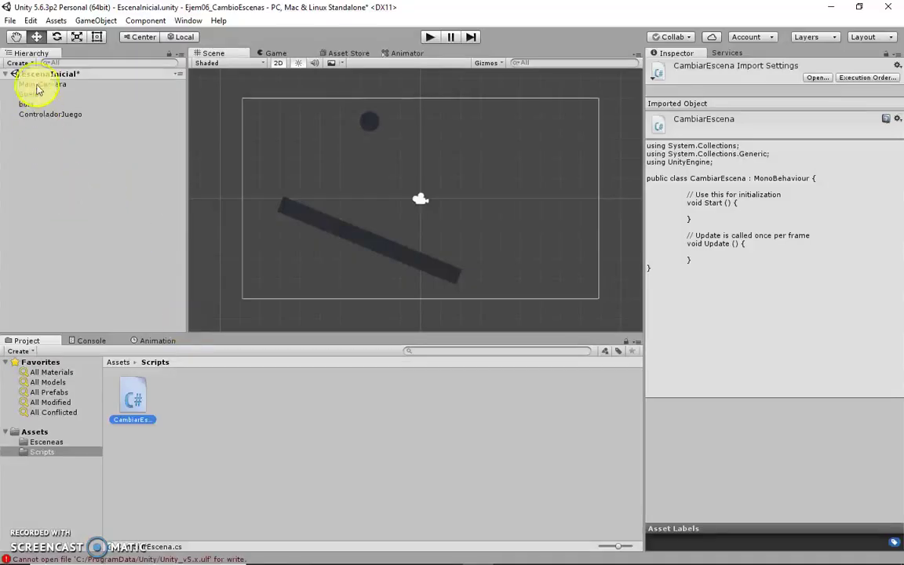
{"action": "left_click", "coordinate": [49, 441]}
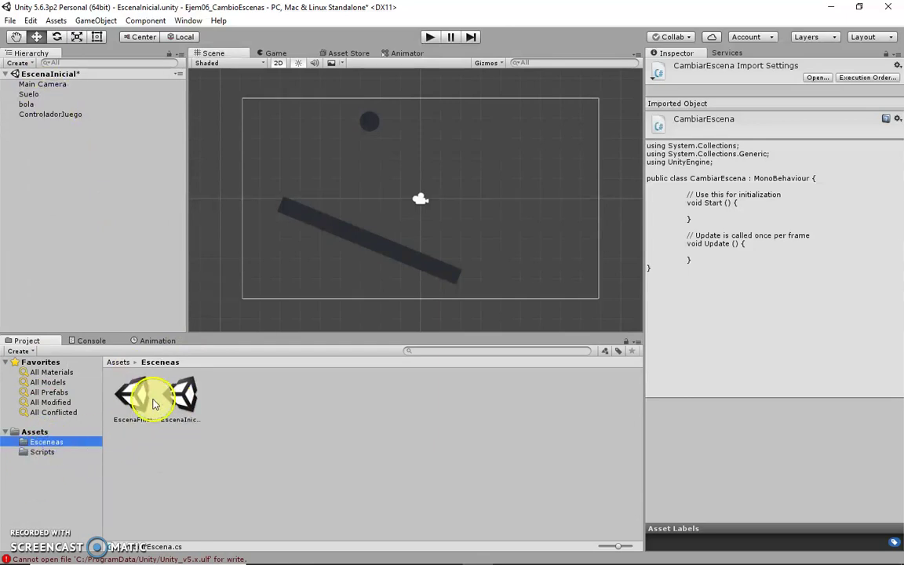
{"action": "left_click", "coordinate": [135, 392]}
{"action": "key", "text": "alt+Tab"}
{"action": "type", "text": "EscenaFinal\")"}
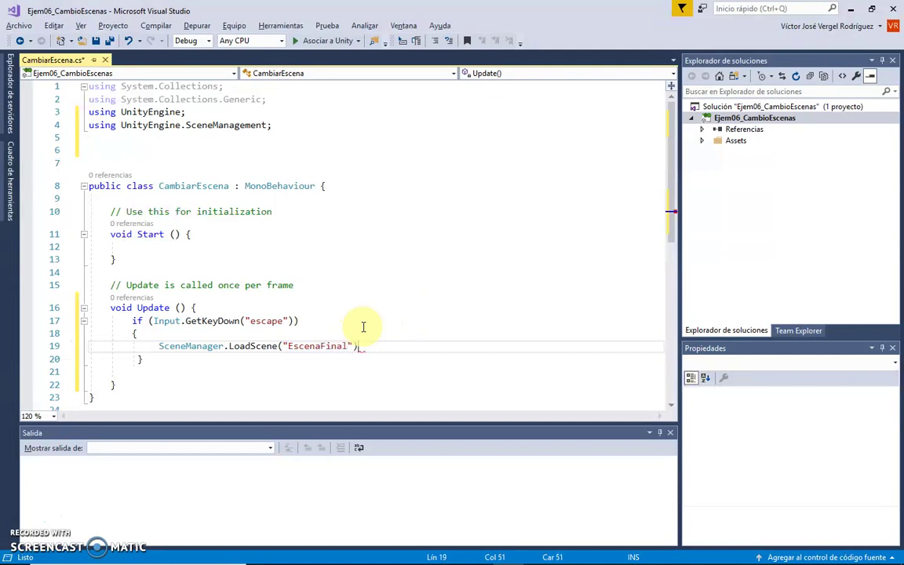
{"action": "type", "text": ";"}
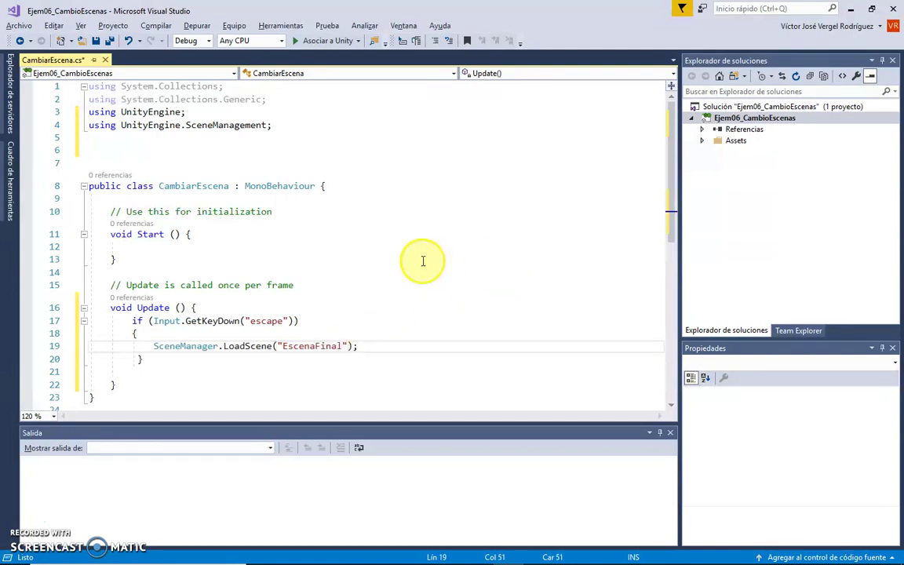
Save and build the script with Asociar a Unity, then return to Unity.
{"action": "left_click", "coordinate": [314, 40]}
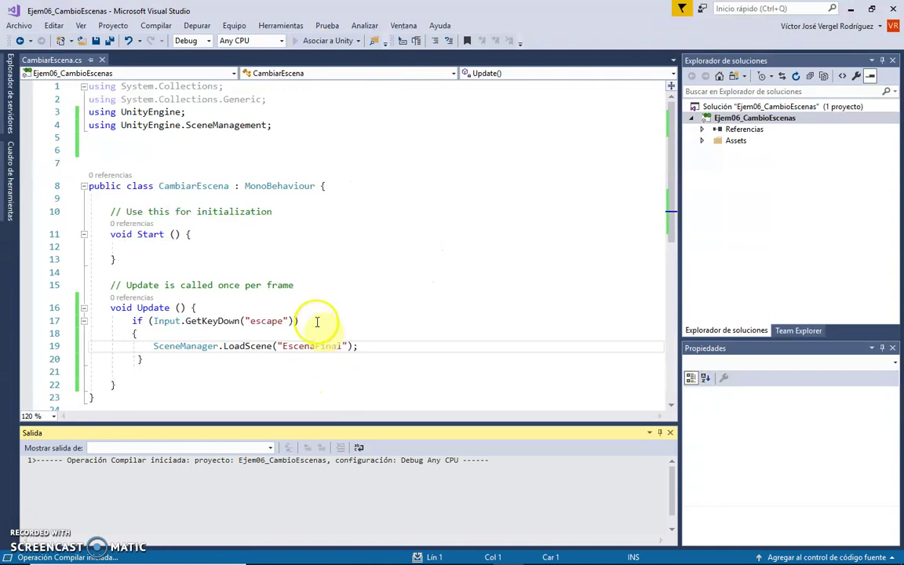
{"action": "key", "text": "alt+Tab"}
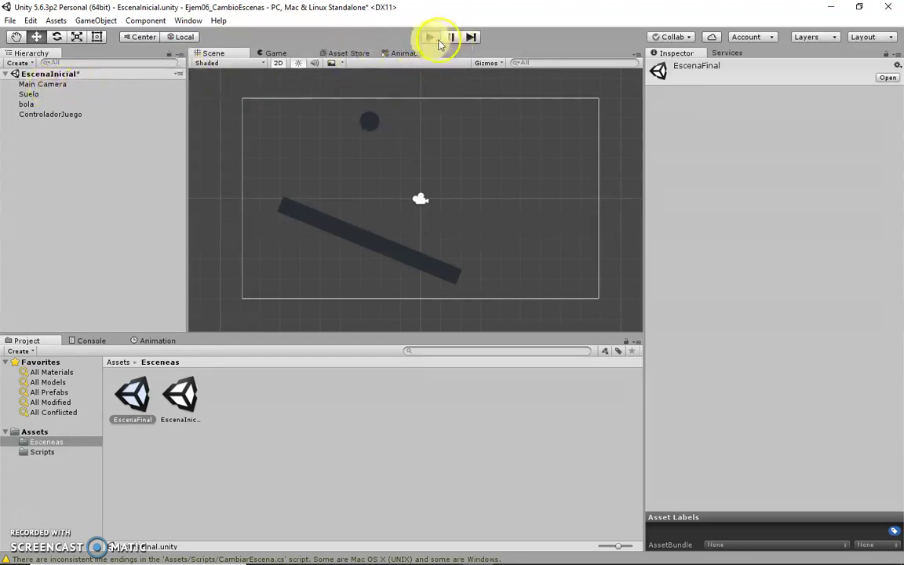
Stop the Visual Studio debugging session and test the Escape key in the Game view.
{"action": "mouse_move", "coordinate": [384, 559]}
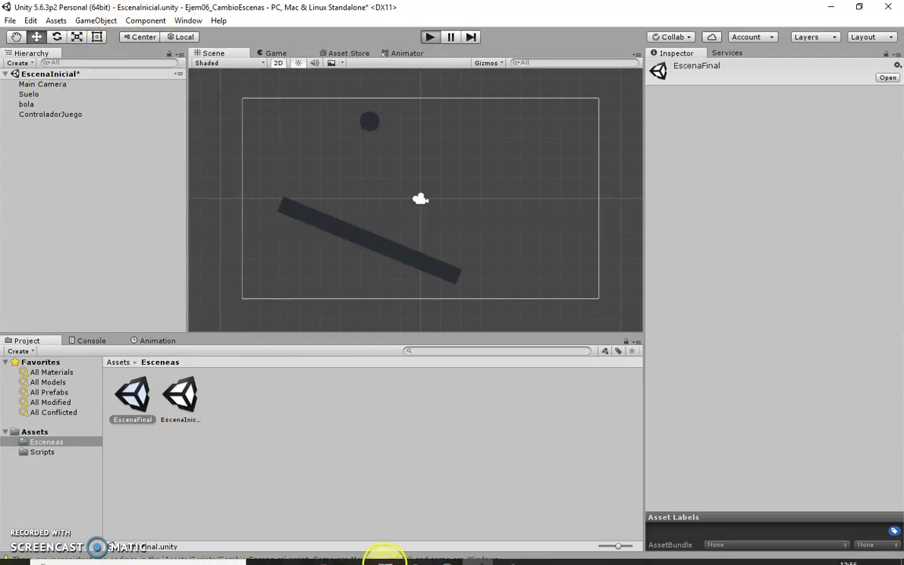
{"action": "left_click", "coordinate": [505, 552]}
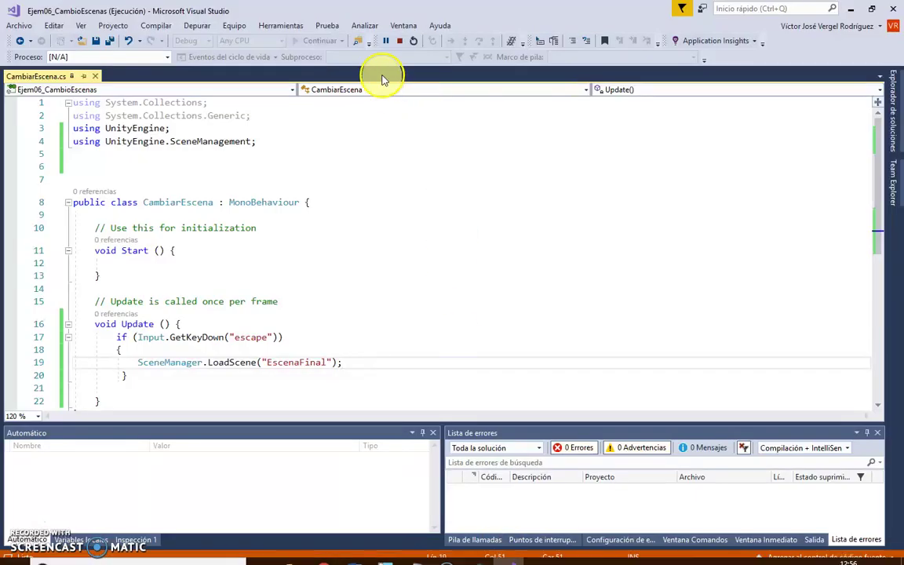
{"action": "left_click", "coordinate": [399, 43]}
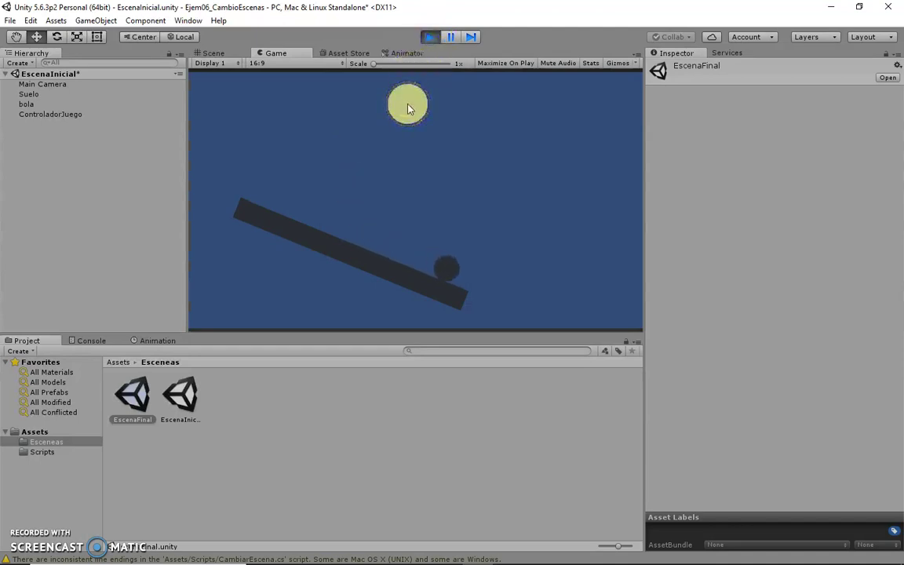
{"action": "left_click", "coordinate": [439, 124]}
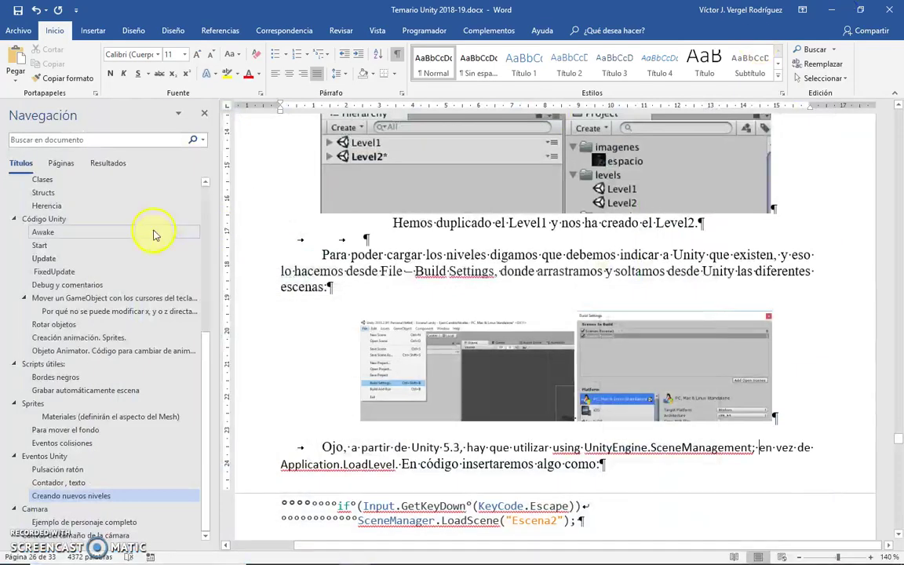
Look through the Project panel's Create asset options, then dismiss the menu.
{"action": "mouse_move", "coordinate": [414, 554]}
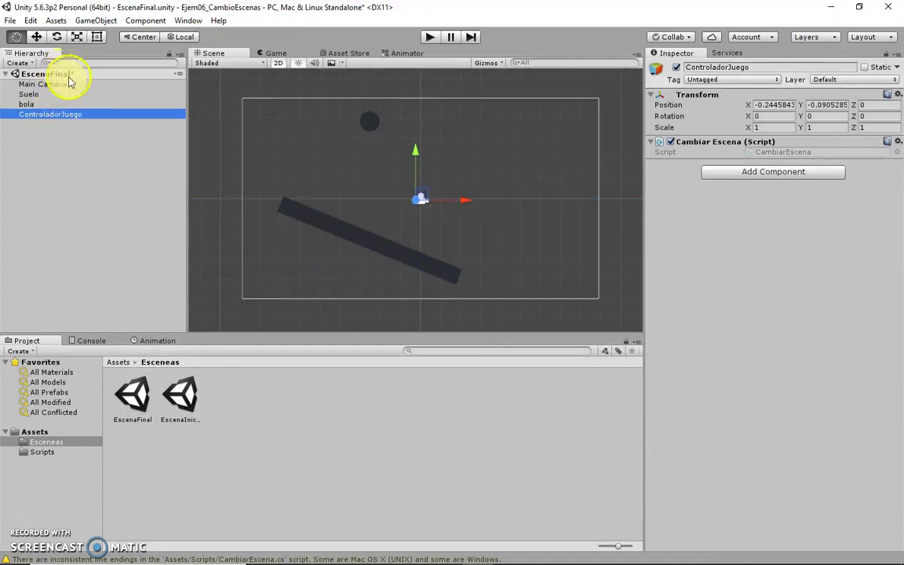
{"action": "right_click", "coordinate": [252, 407]}
{"action": "left_click", "coordinate": [341, 178]}
{"action": "left_click", "coordinate": [223, 444]}
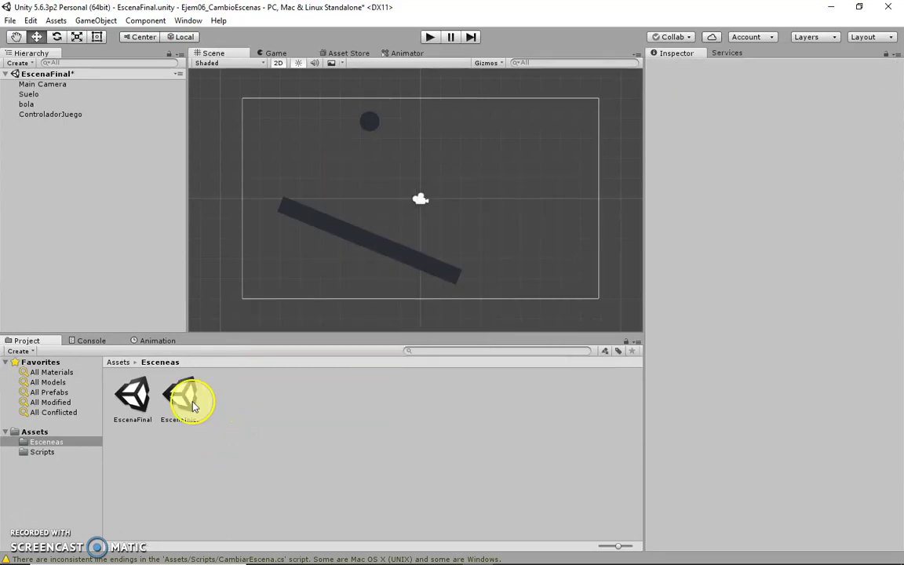
Reopen the CambiarEscena script from the Scripts folder in Visual Studio.
{"action": "left_click", "coordinate": [44, 453]}
{"action": "right_click", "coordinate": [132, 396]}
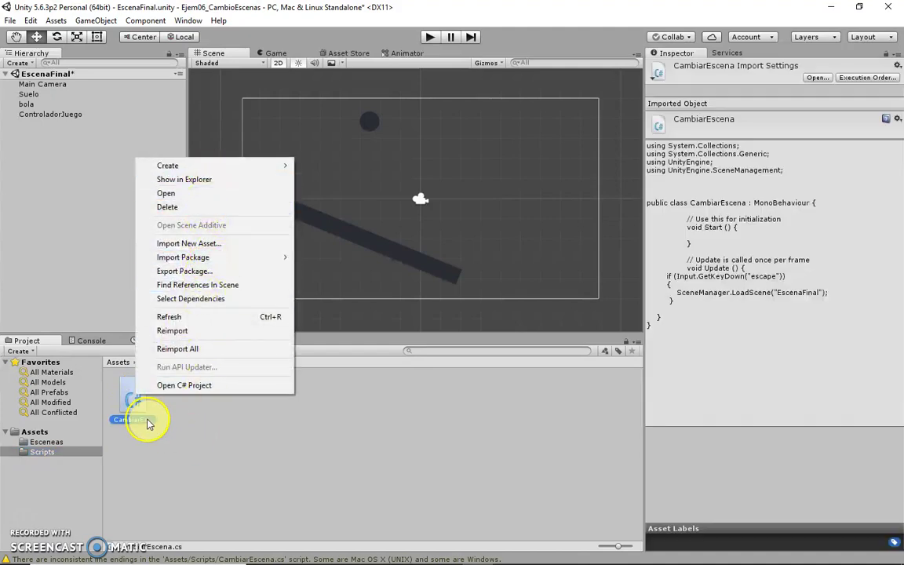
{"action": "left_click_drag", "start_coordinate": [134, 398], "coordinate": [233, 416]}
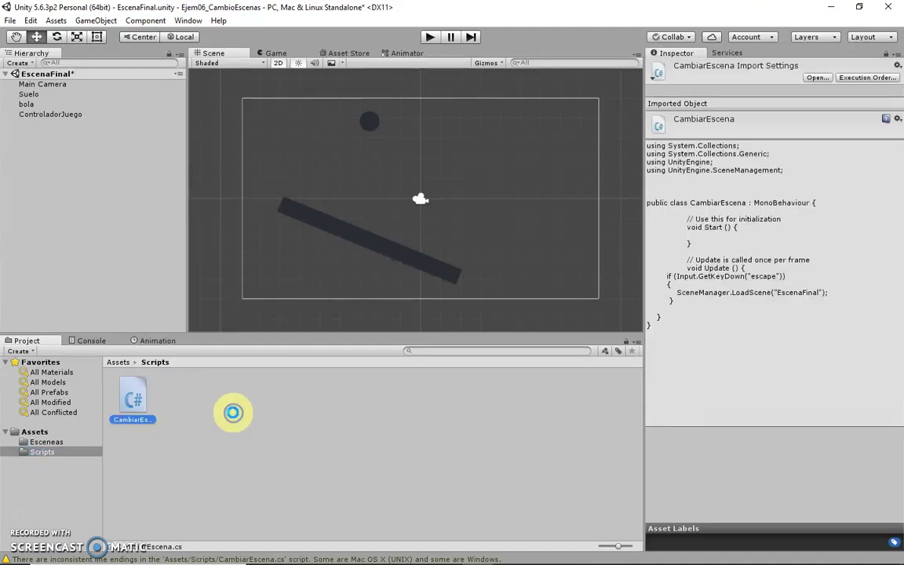
{"action": "double_click", "coordinate": [132, 398]}
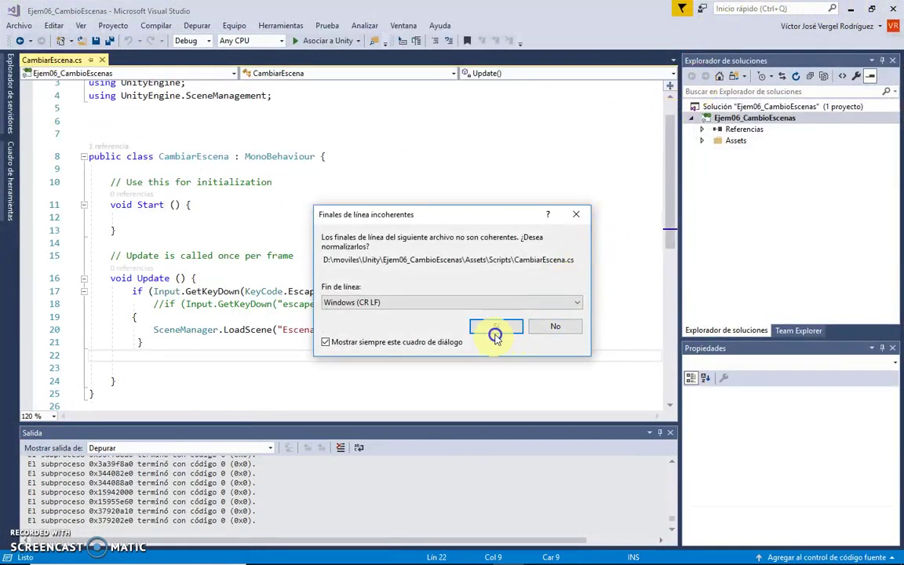
Normalize the line endings, then close Visual Studio saving the changes.
{"action": "left_click", "coordinate": [492, 328]}
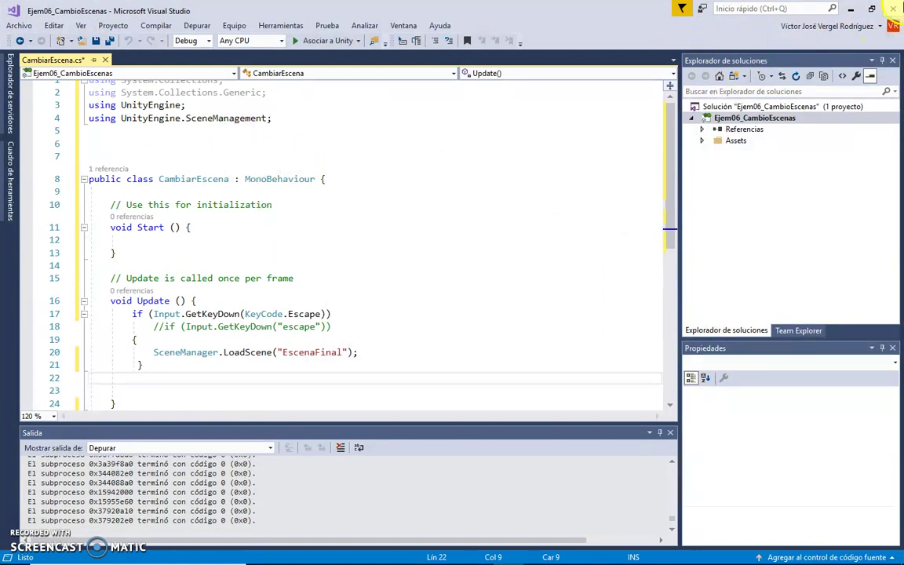
{"action": "left_click", "coordinate": [893, 9]}
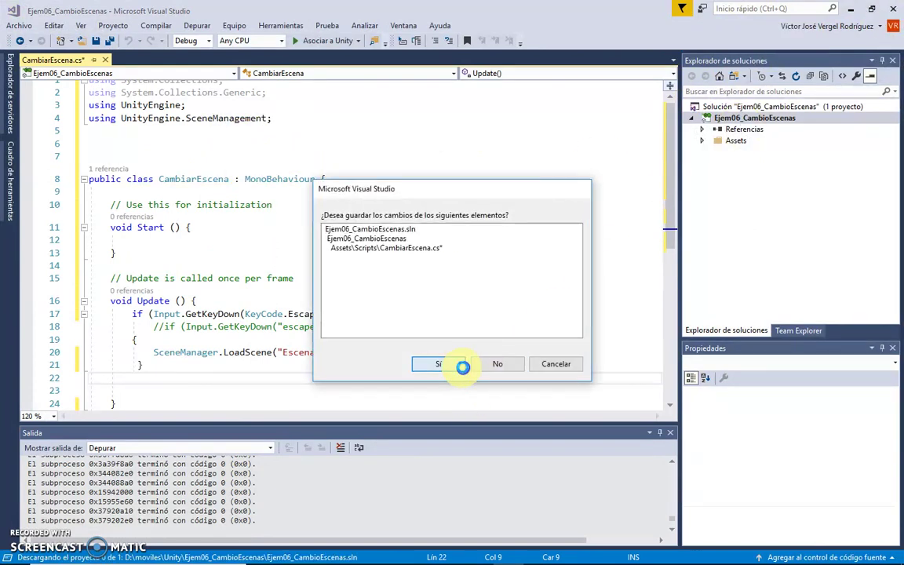
{"action": "left_click", "coordinate": [458, 364]}
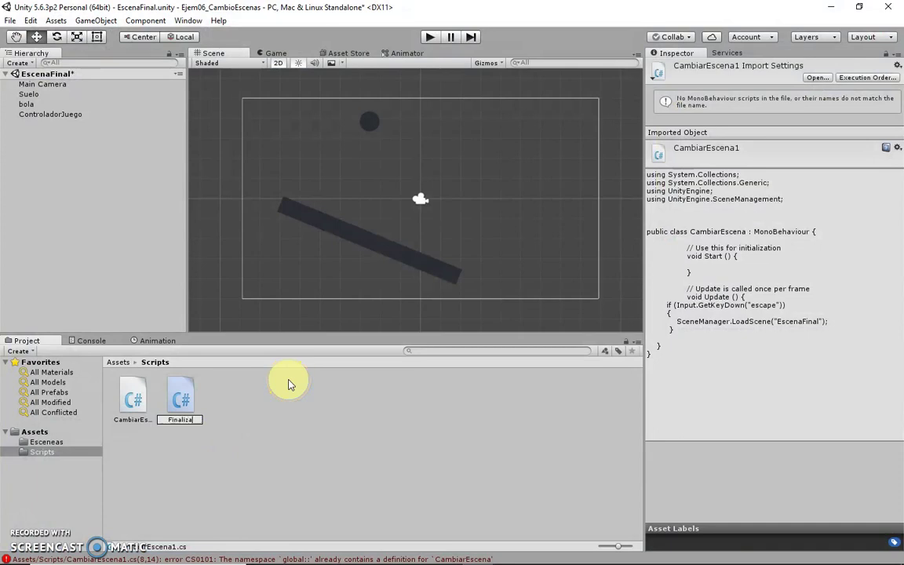
Name the script copy FinalizarJuego and remove Cambiar Escena from ControladorJuego.
{"action": "left_click", "coordinate": [288, 380]}
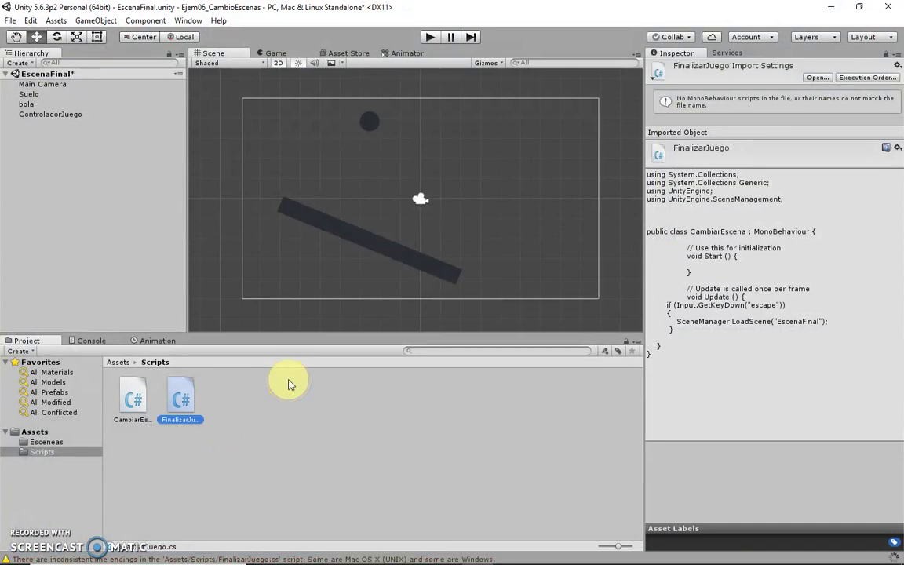
{"action": "left_click", "coordinate": [54, 114]}
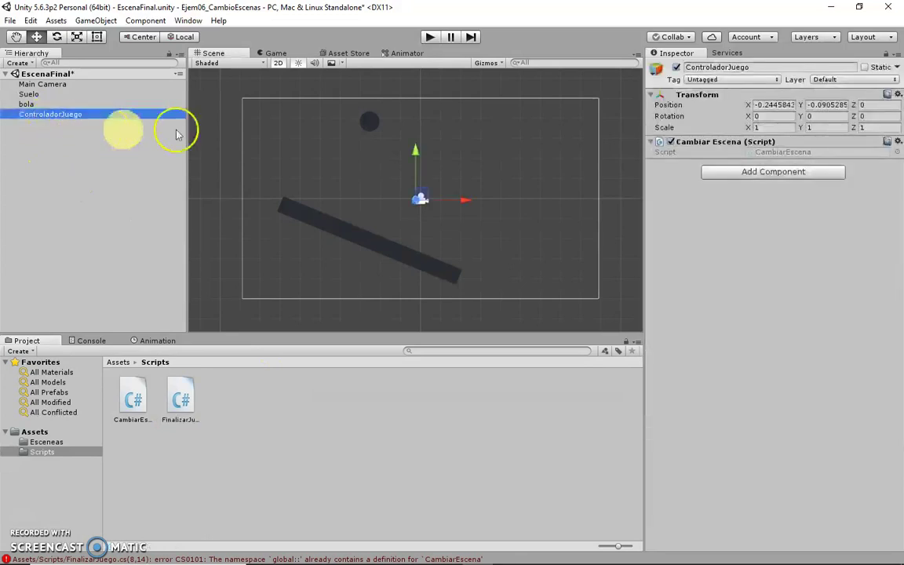
{"action": "left_click", "coordinate": [898, 142]}
{"action": "left_click", "coordinate": [843, 173]}
Attach FinalizarJuego to ControladorJuego, dismiss the compile-errors warning, and bring up the script's options.
{"action": "left_click_drag", "start_coordinate": [180, 400], "coordinate": [67, 116]}
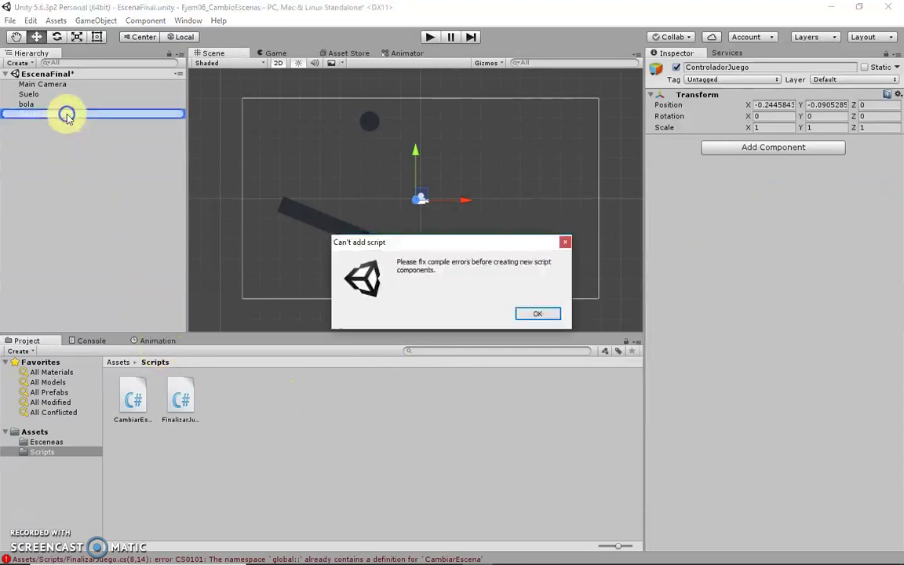
{"action": "left_click", "coordinate": [537, 315]}
{"action": "right_click", "coordinate": [181, 402]}
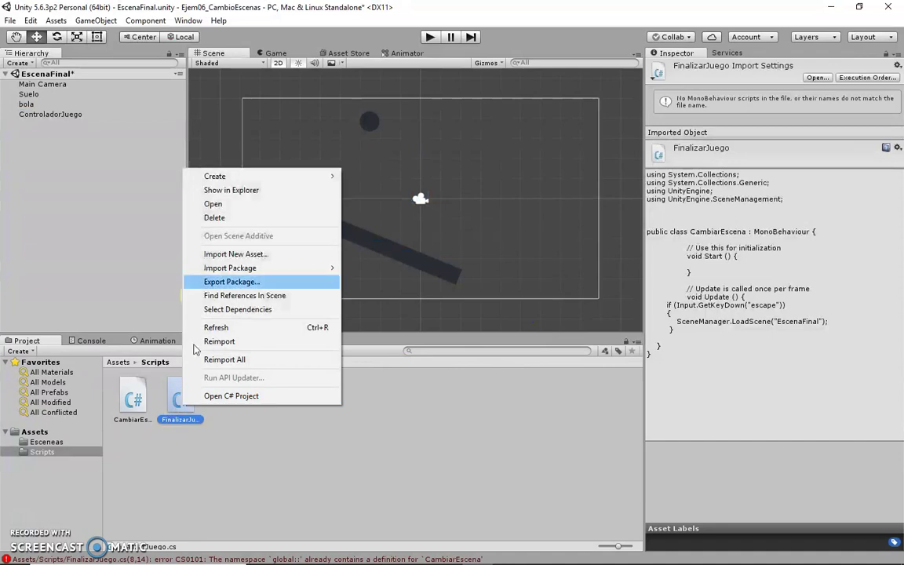
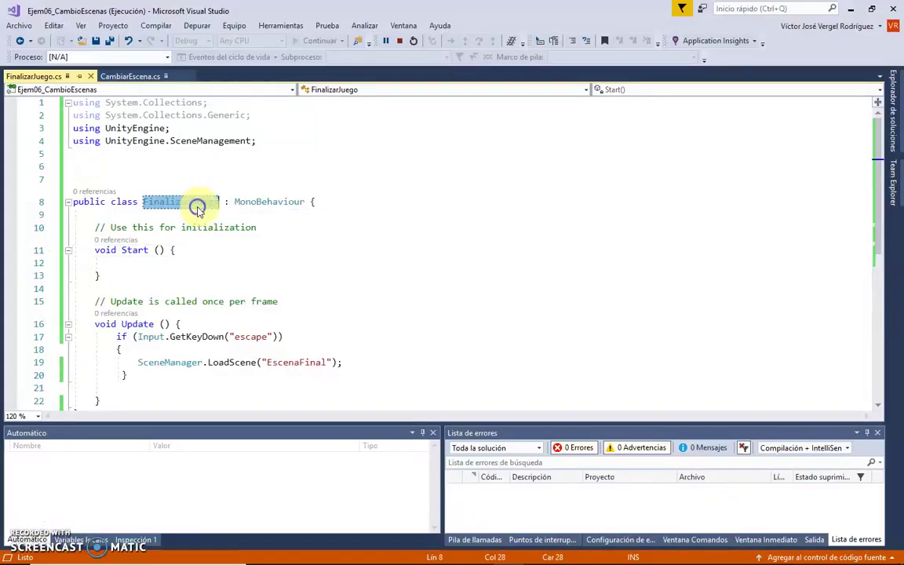
Replace the EscenaFinal LoadScene call under the Escape check with Application.Quit(), reattaching the debugger to Unity.
{"action": "left_click_drag", "start_coordinate": [138, 336], "coordinate": [271, 336]}
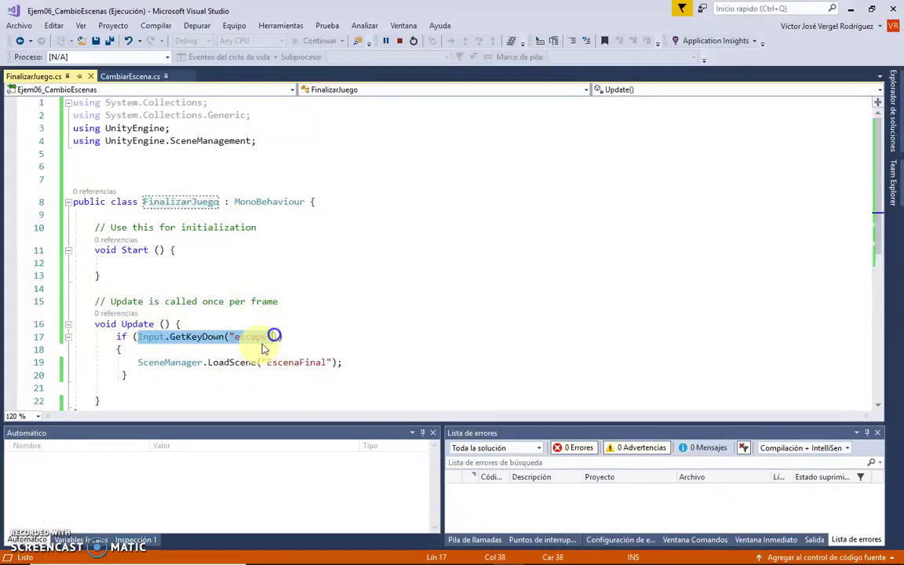
{"action": "left_click_drag", "start_coordinate": [137, 362], "coordinate": [416, 362]}
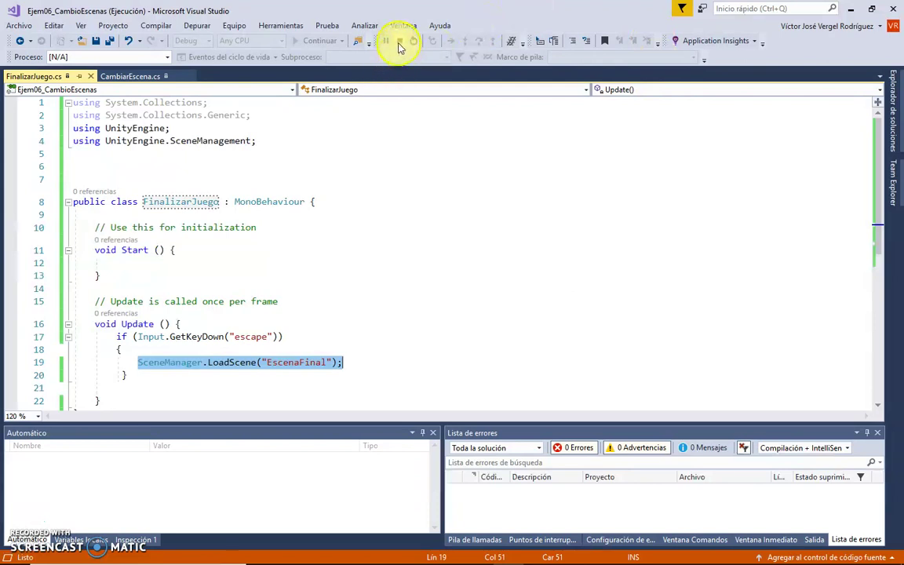
{"action": "left_click", "coordinate": [399, 40]}
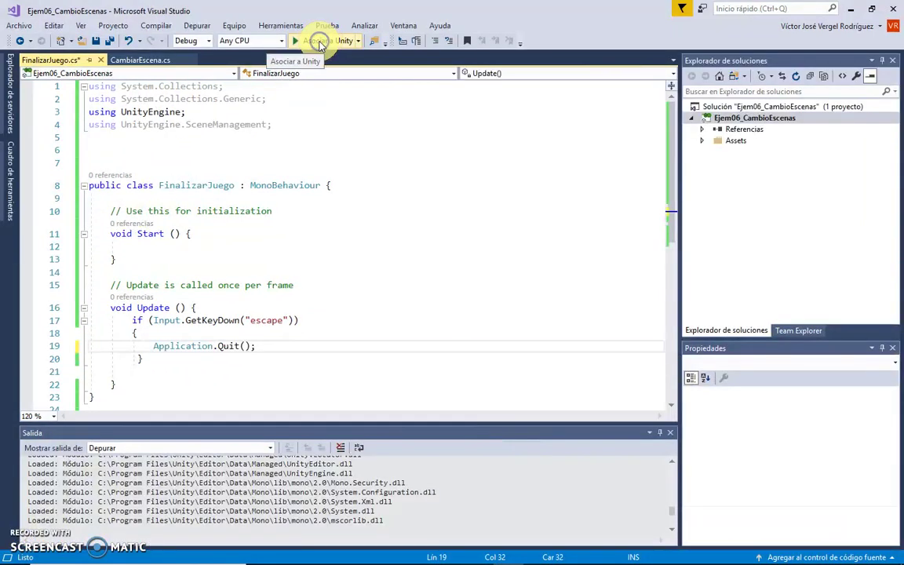
{"action": "left_click", "coordinate": [318, 42]}
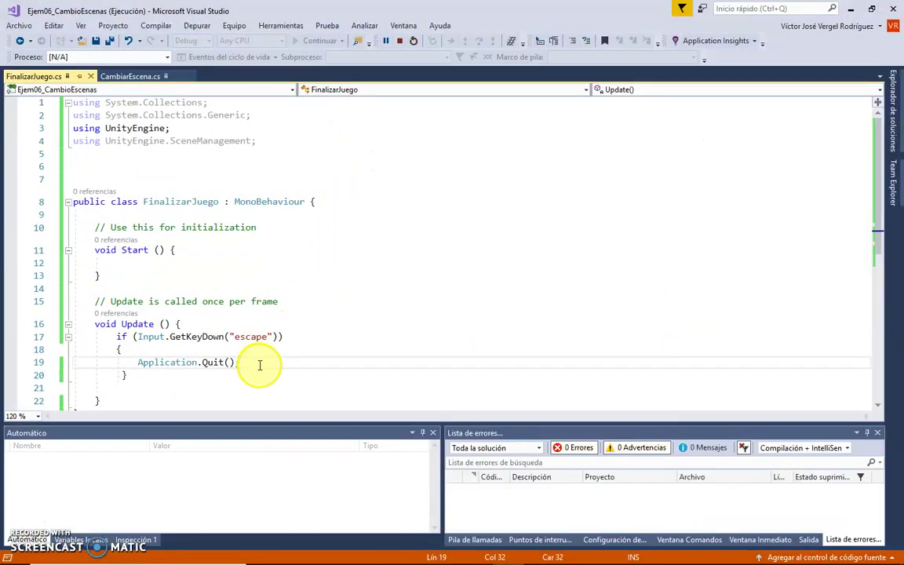
{"action": "left_click_drag", "start_coordinate": [258, 362], "coordinate": [131, 360]}
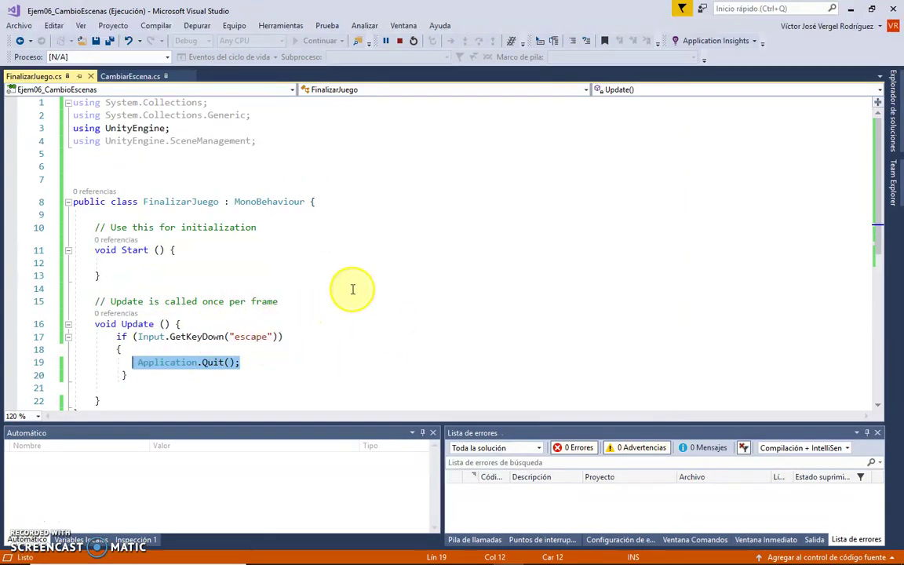
{"action": "key", "text": "alt+Tab"}
Run the scene in Play mode, focusing the Game view to test Escape, then stop and replay it.
{"action": "left_click", "coordinate": [430, 37]}
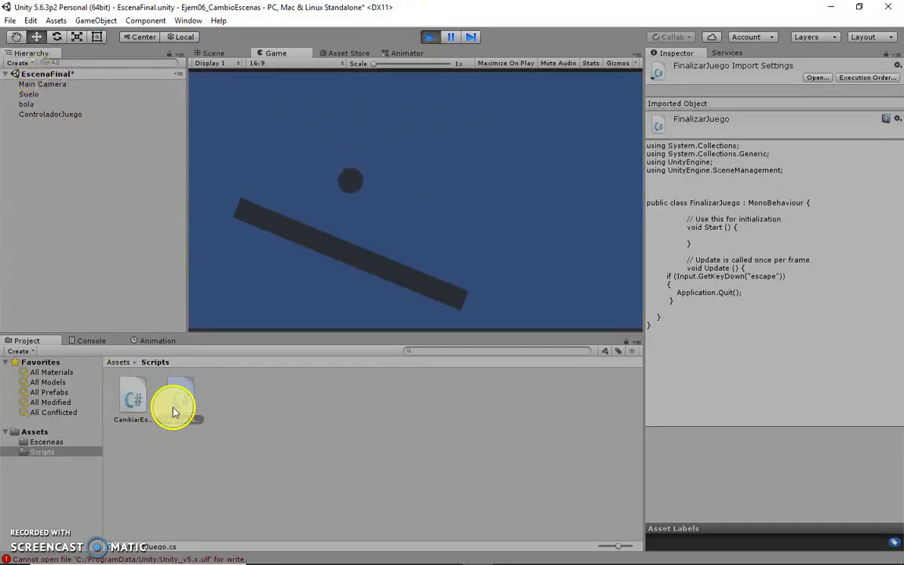
{"action": "left_click", "coordinate": [135, 404]}
{"action": "left_click", "coordinate": [296, 229]}
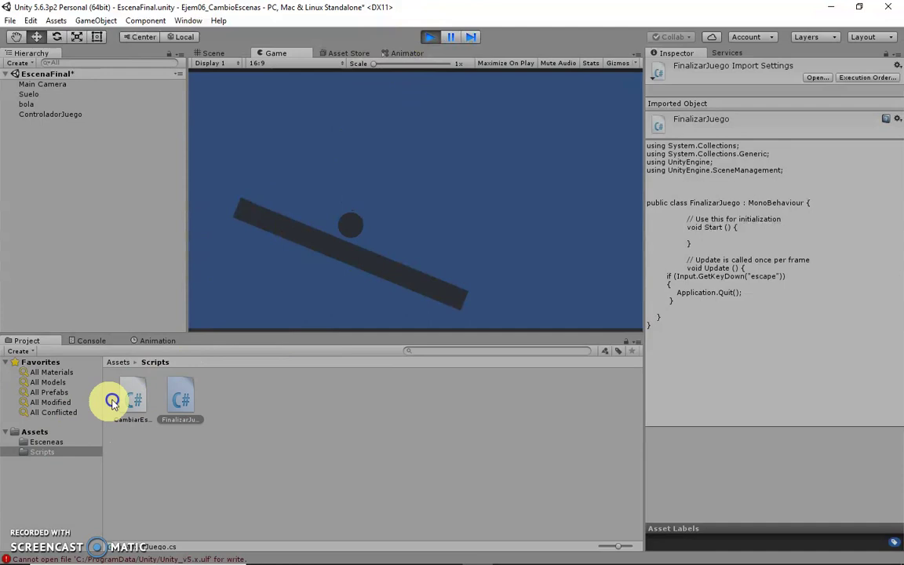
{"action": "left_click", "coordinate": [431, 36]}
{"action": "left_click", "coordinate": [419, 139]}
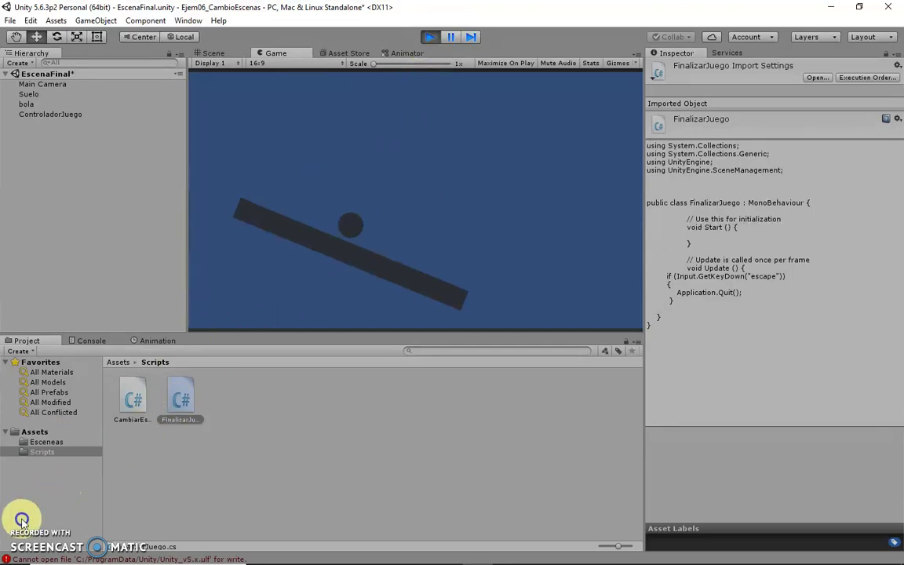
{"action": "left_click", "coordinate": [431, 36]}
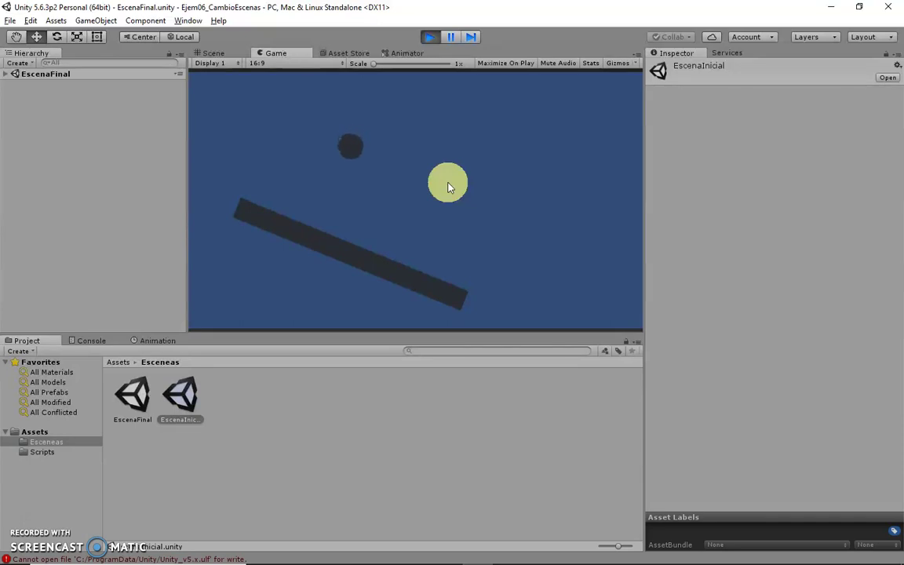
{"action": "left_click", "coordinate": [285, 264]}
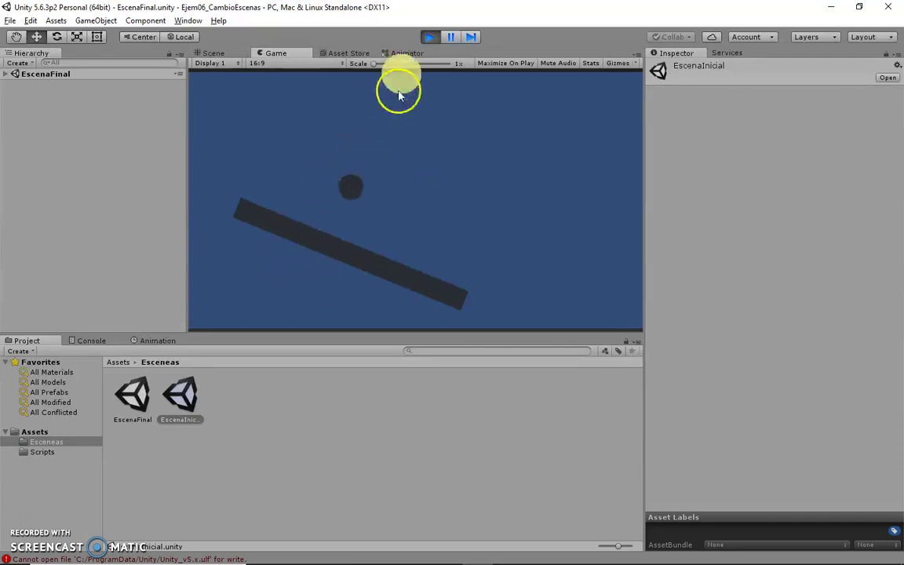